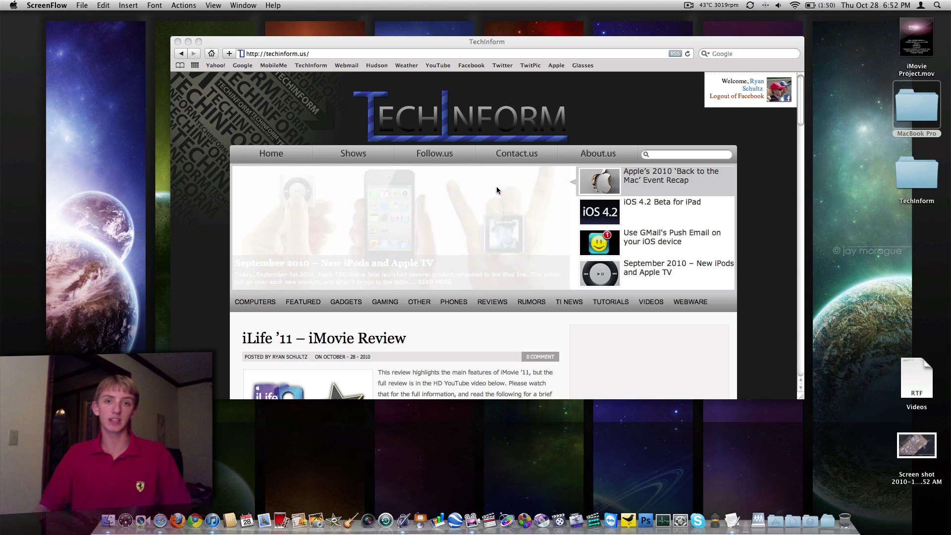
# - Move the Safari window showing TechInform to the top of the screen and enlarge it
pyautogui.scroll(-4, 496, 186)
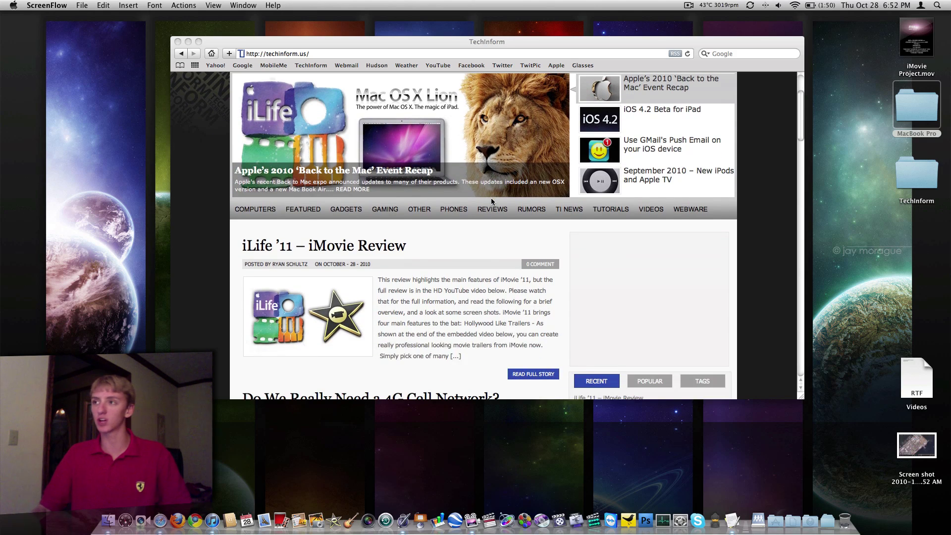
pyautogui.scroll(-8, 491, 197)
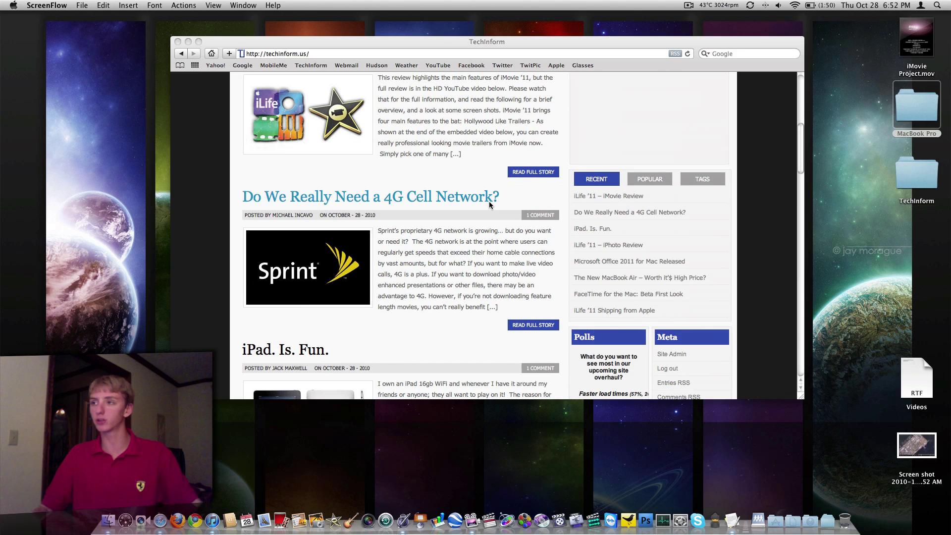
pyautogui.scroll(12, 489, 201)
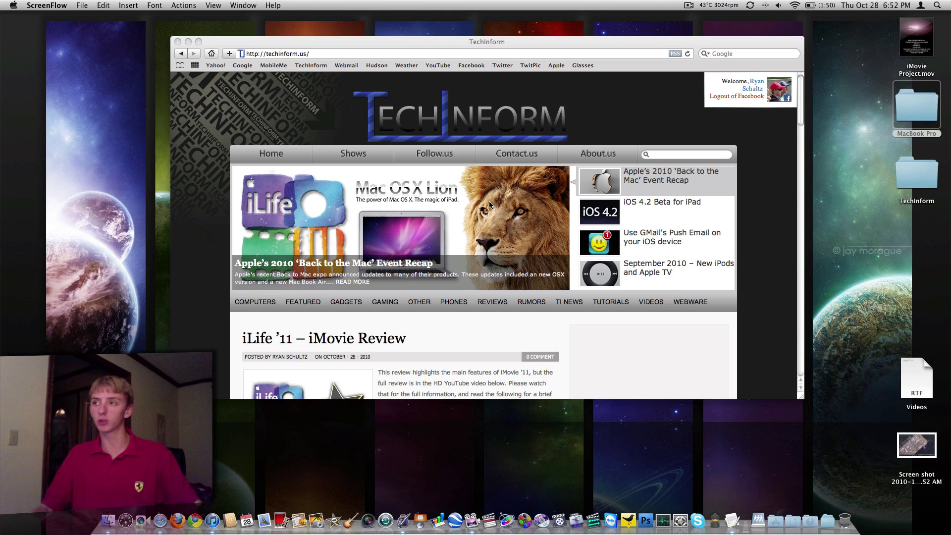
pyautogui.scroll(-2, 489, 201)
pyautogui.scroll(2, 489, 201)
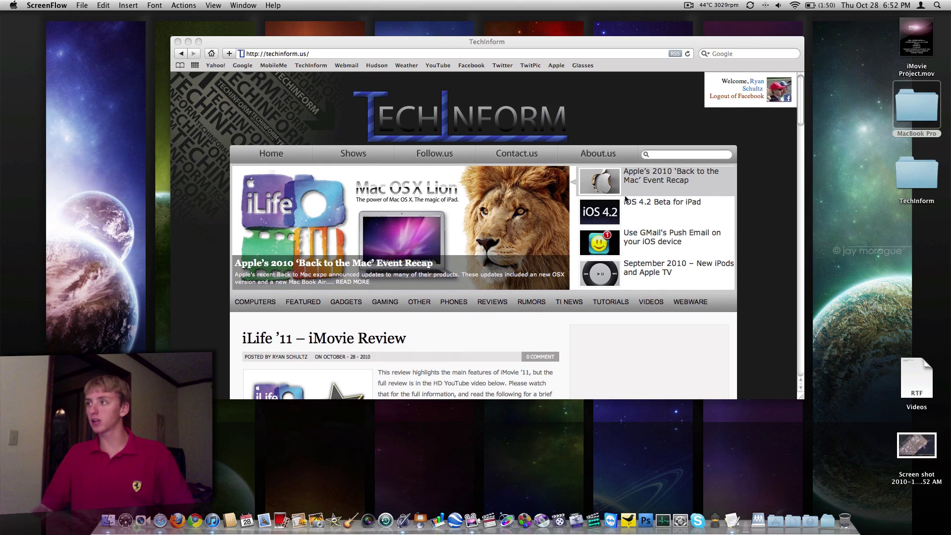
pyautogui.moveTo(571, 46); pyautogui.dragTo(571, 16)
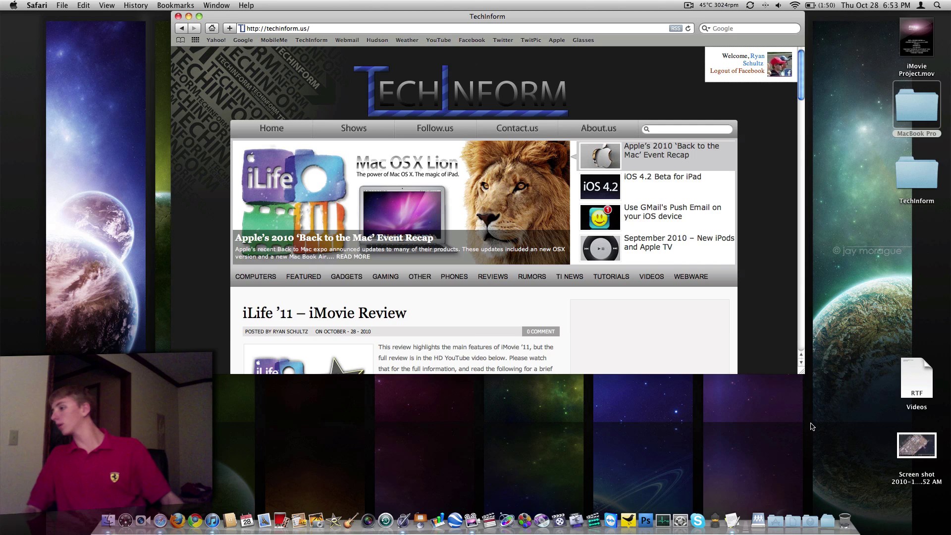
pyautogui.moveTo(803, 373); pyautogui.dragTo(817, 497)
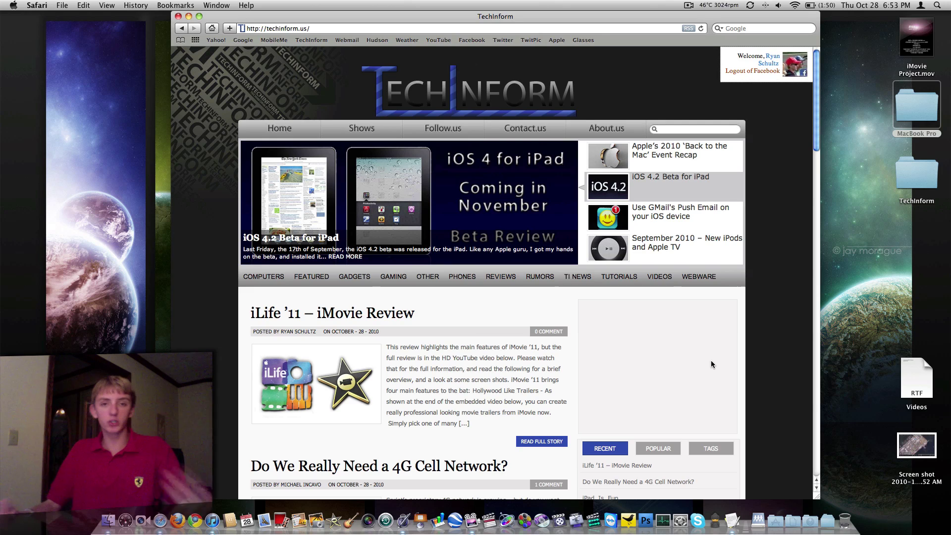
# - Scroll the site down to the Meta widget, then launch Firefox on the Yahoo home page
pyautogui.scroll(-10, 711, 364)
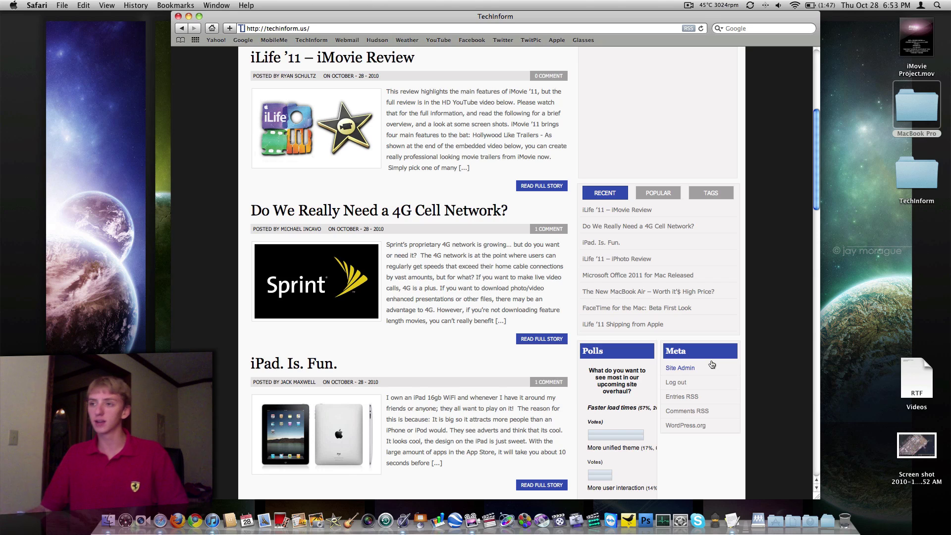
pyautogui.scroll(5, 712, 362)
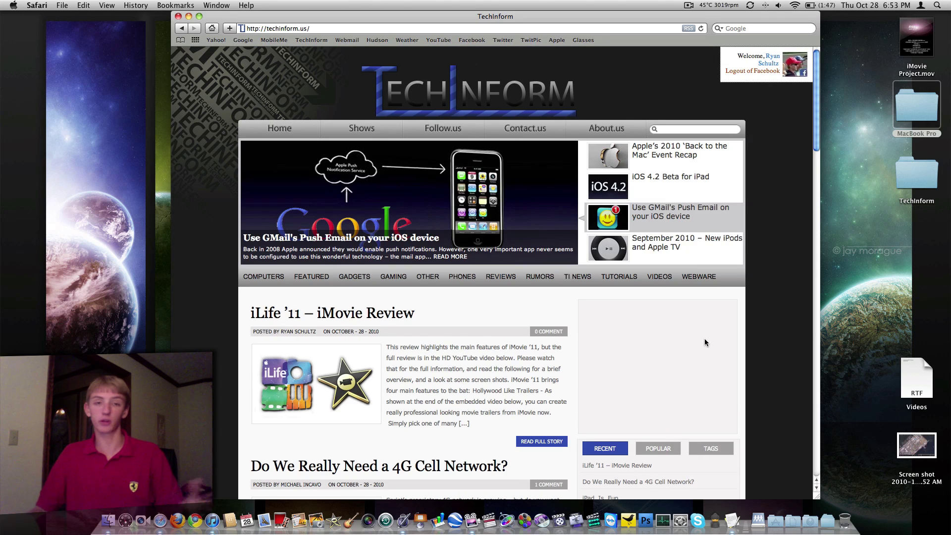
pyautogui.scroll(-3, 700, 290)
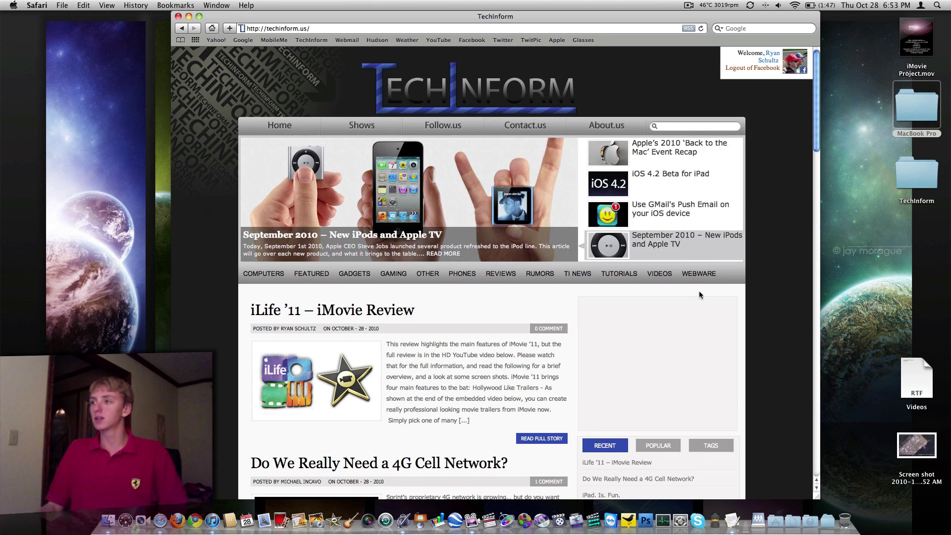
pyautogui.scroll(-3, 699, 295)
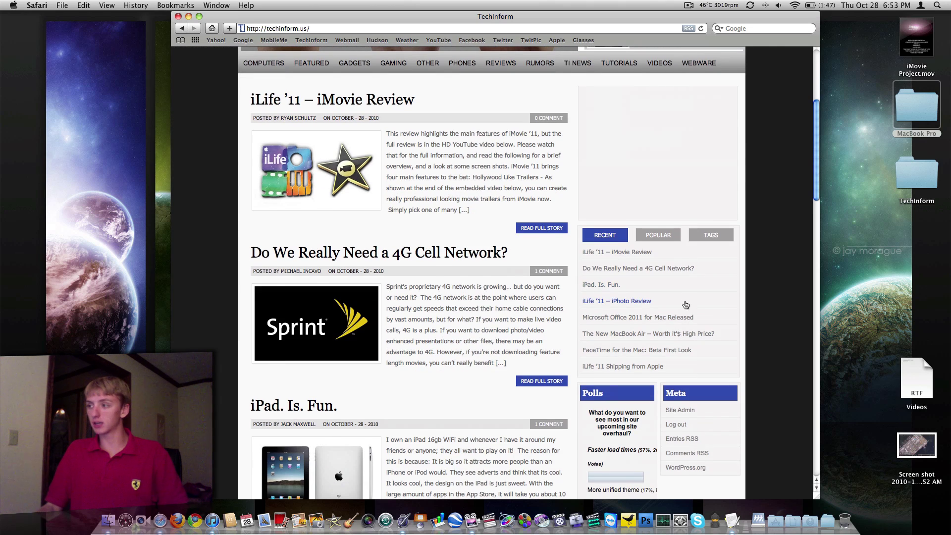
pyautogui.scroll(-2, 683, 321)
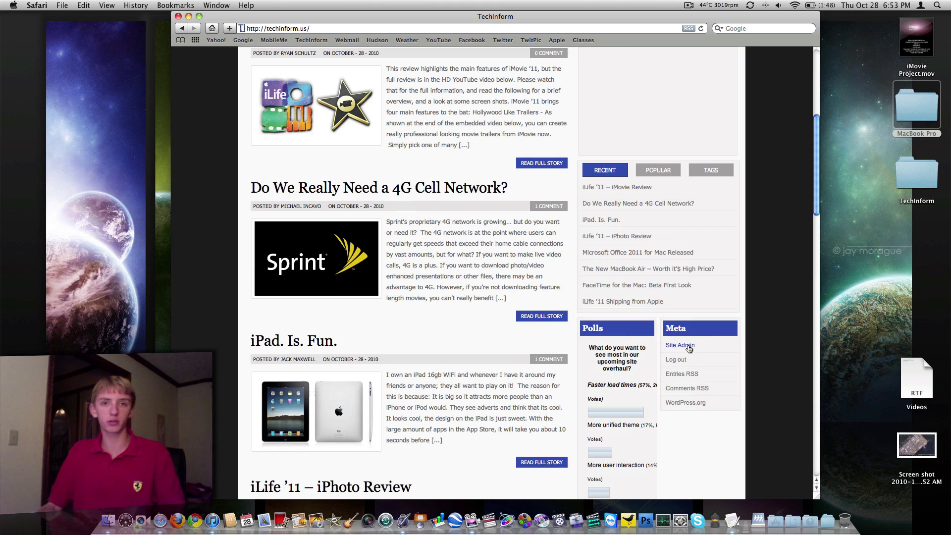
pyautogui.click(181, 516)
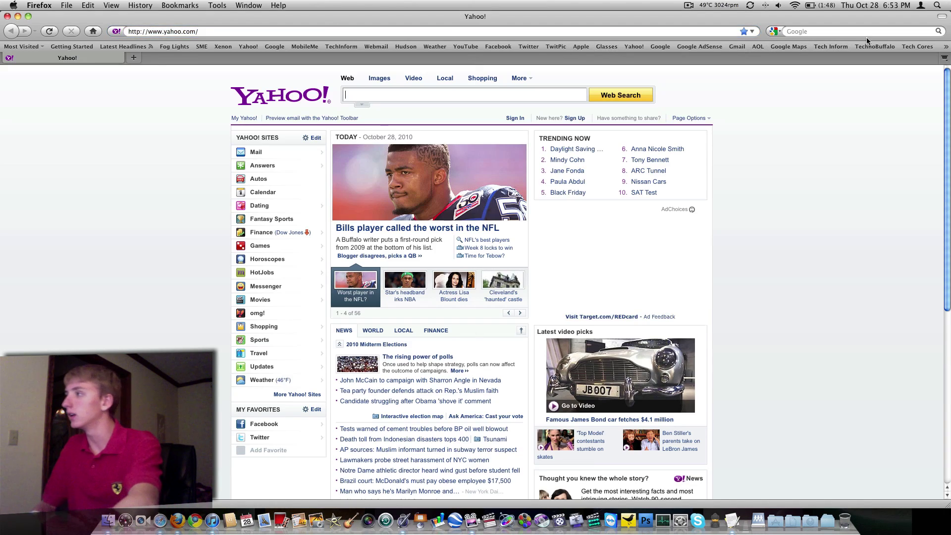
# - Load TechInform from the Firefox bookmark and open its registration form from Meta
pyautogui.click(831, 46)
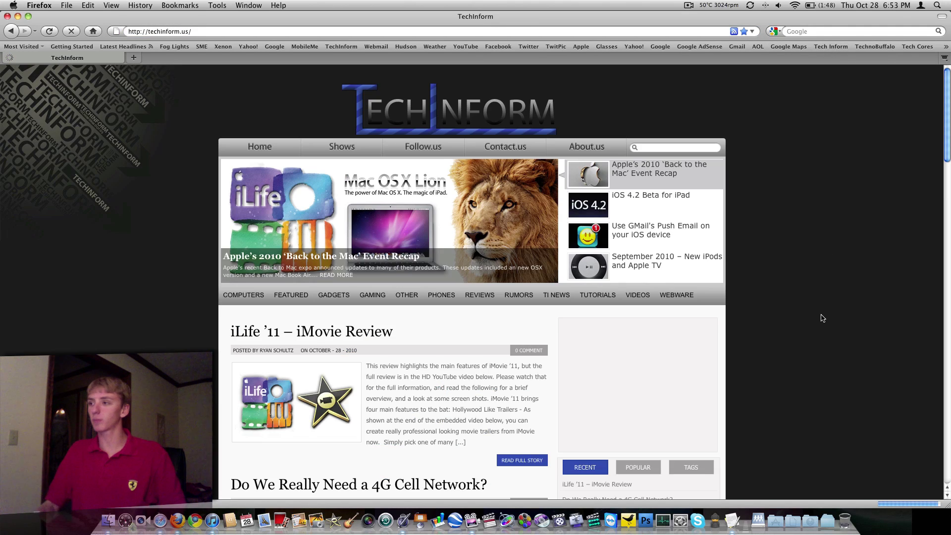
pyautogui.scroll(-5, 822, 318)
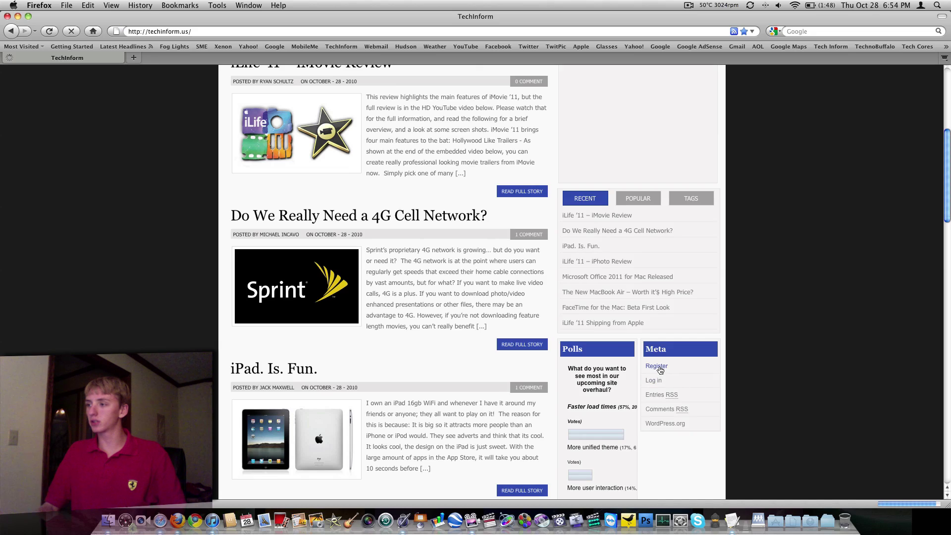
pyautogui.click(660, 370)
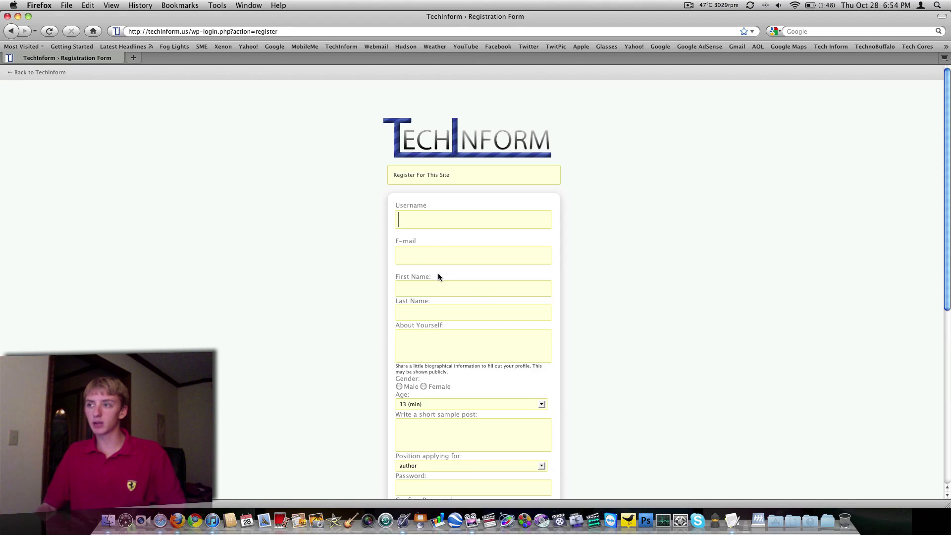
# - Scroll down the registration form, choose Male for gender and click into the sample post box
pyautogui.scroll(-1, 438, 277)
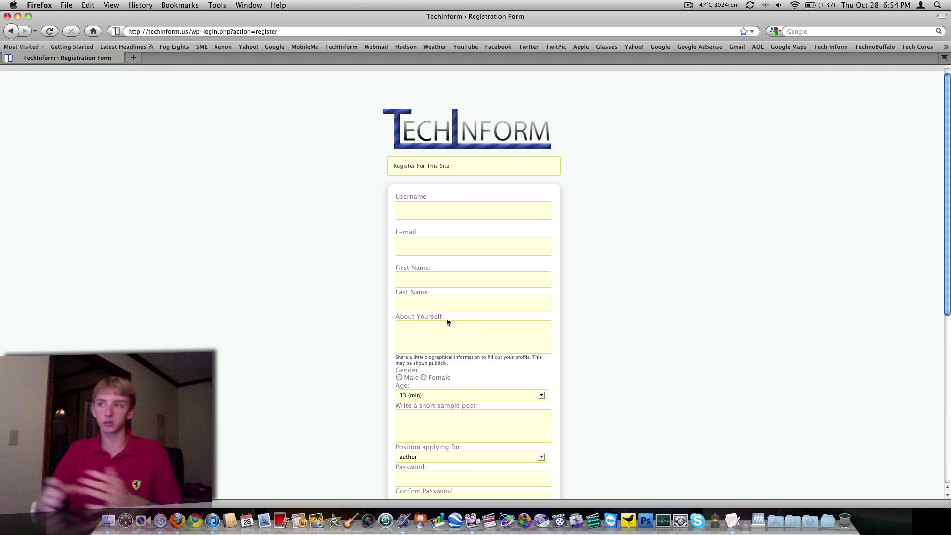
pyautogui.scroll(-1, 441, 359)
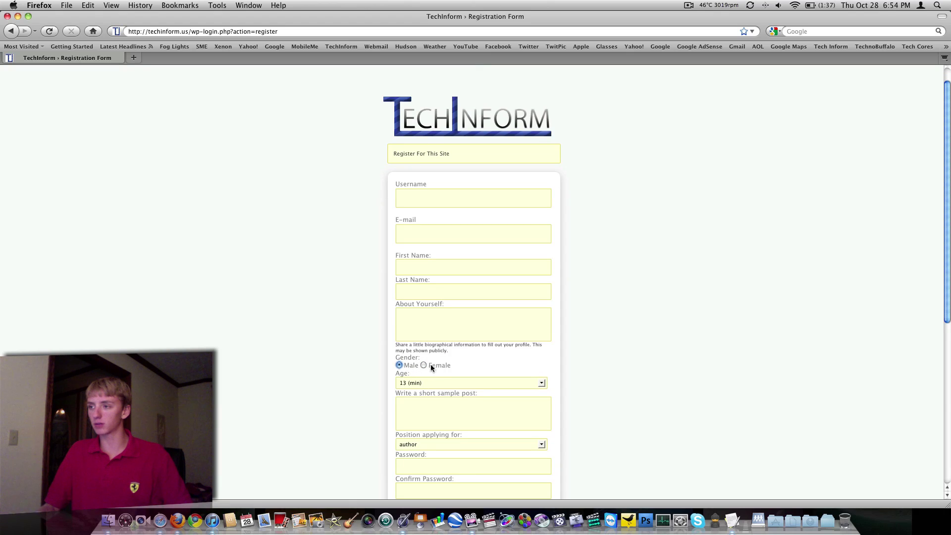
pyautogui.scroll(-1, 433, 368)
pyautogui.scroll(-1, 411, 377)
pyautogui.click(417, 386)
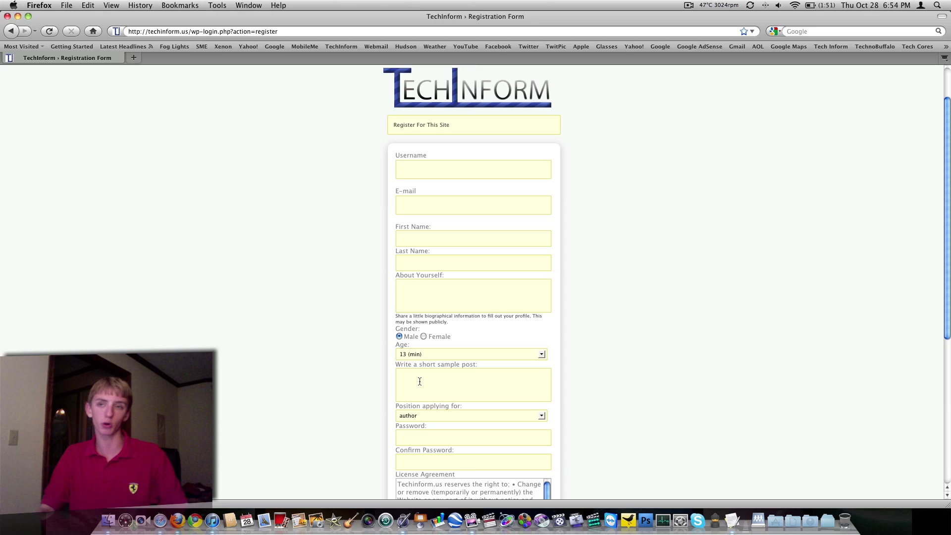
# - Keep 'author' as the Position, click into Password, and press Register on the unfilled form
pyautogui.scroll(-2, 420, 381)
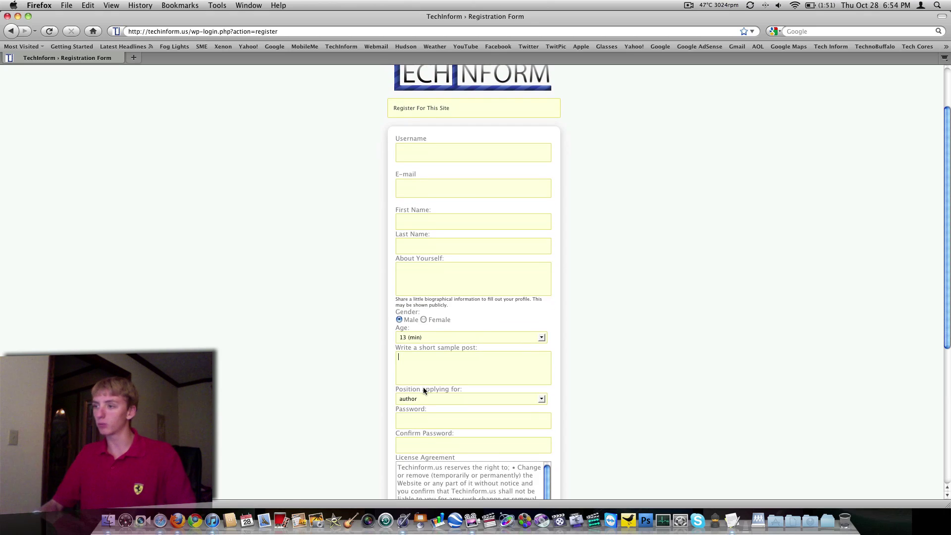
pyautogui.click(421, 398)
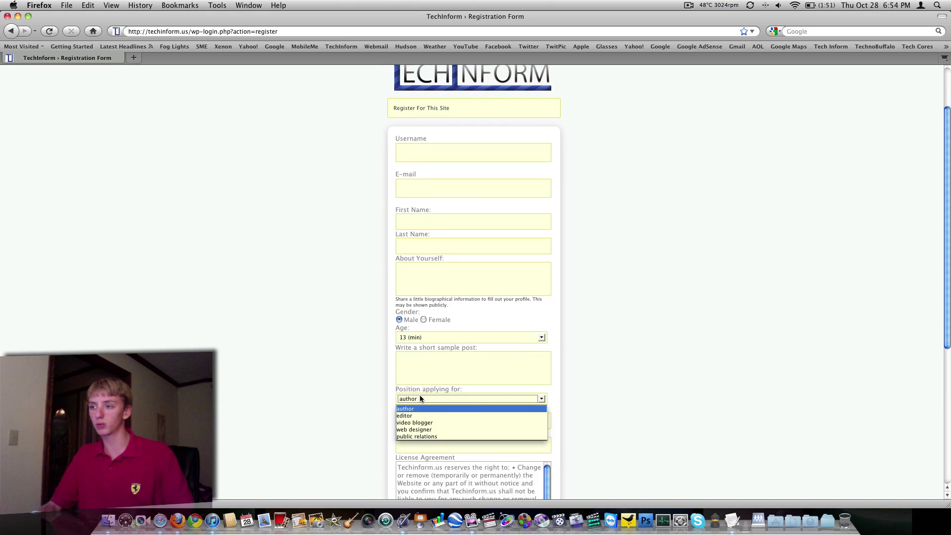
pyautogui.click(469, 410)
pyautogui.scroll(-1, 513, 412)
pyautogui.click(512, 413)
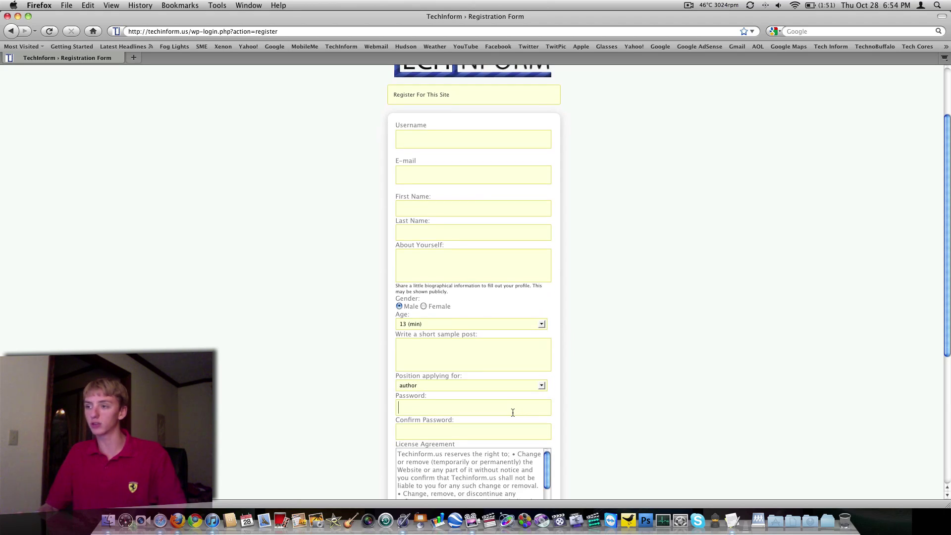
pyautogui.scroll(-1, 512, 412)
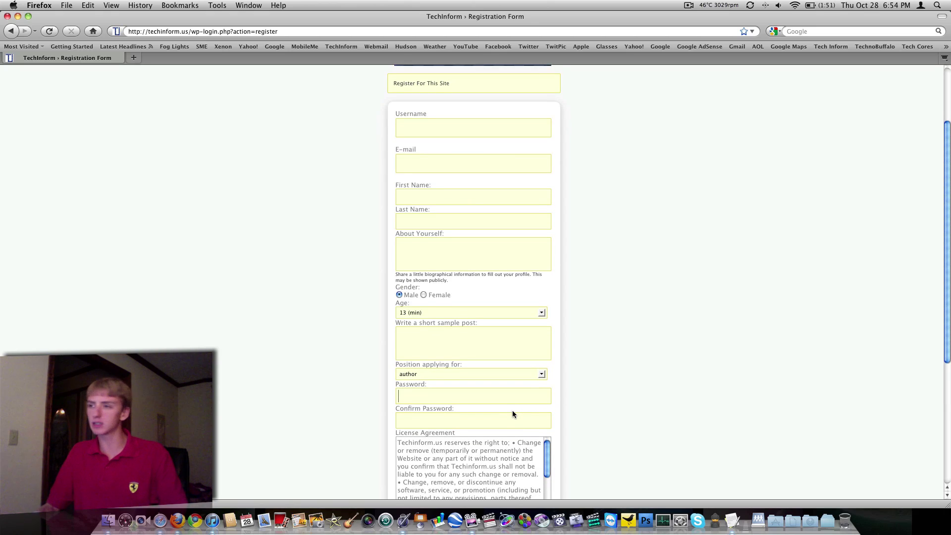
pyautogui.scroll(-5, 512, 414)
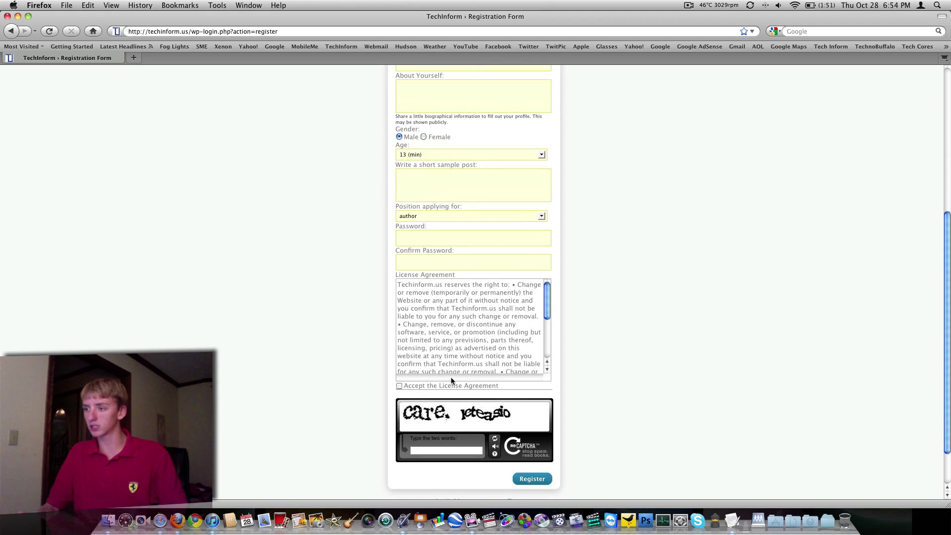
pyautogui.click(524, 479)
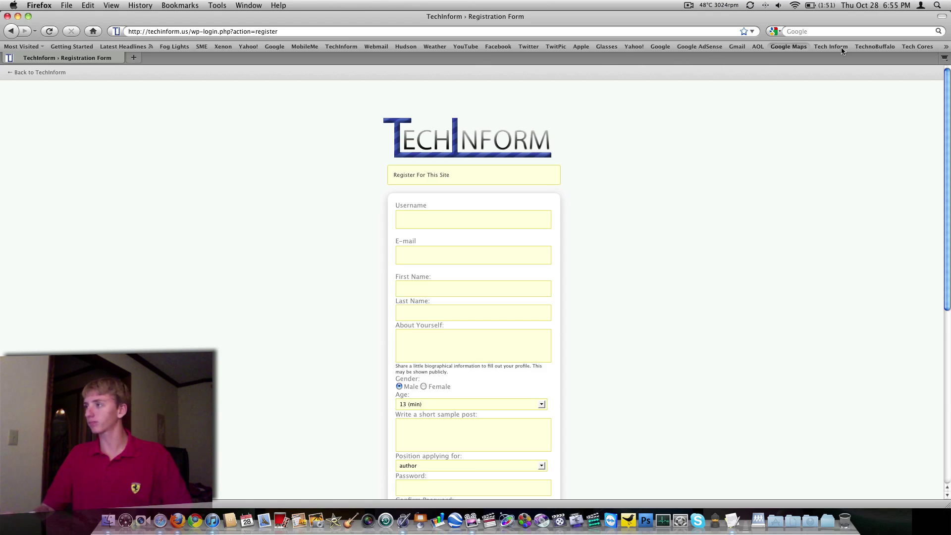
# - Return to signed-in Safari, open the wp-admin Dashboard, and collapse the Users menu
pyautogui.press('super+grave')
pyautogui.click(819, 49)
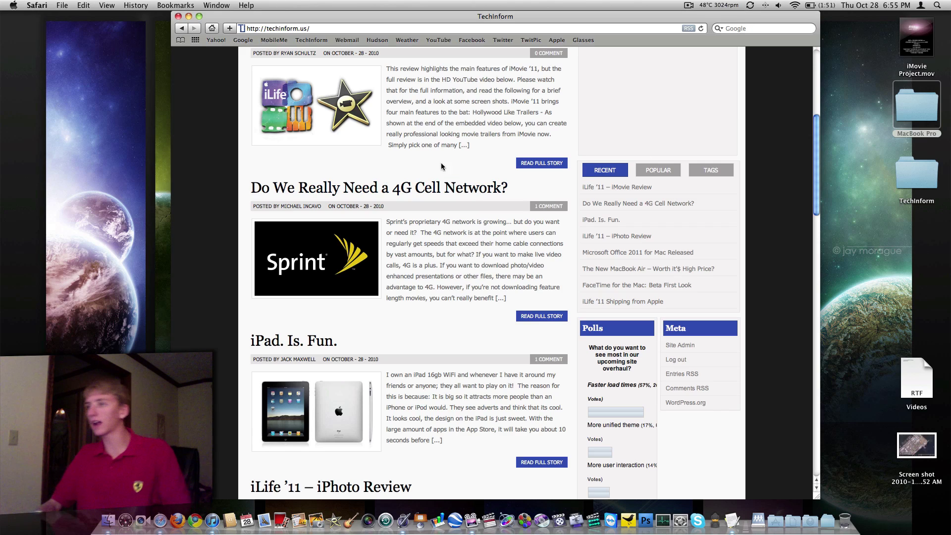
pyautogui.click(696, 349)
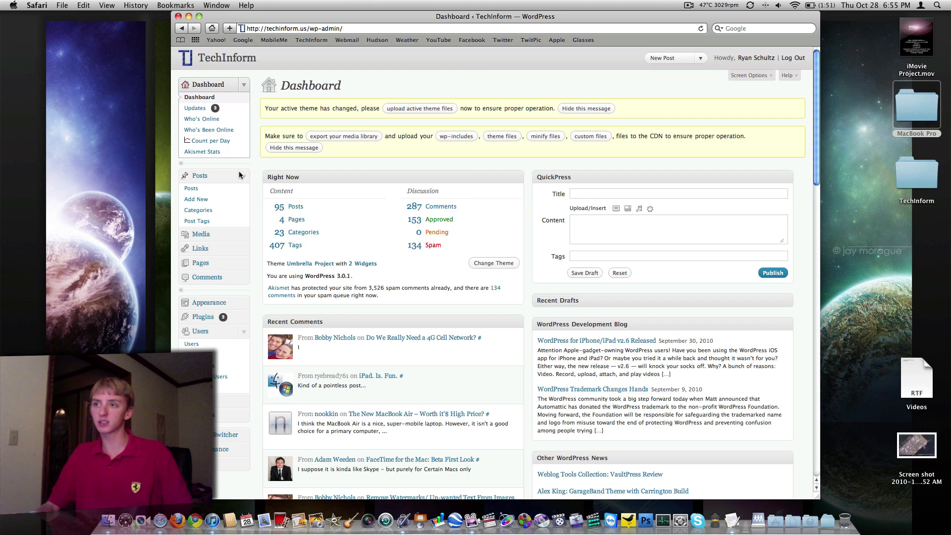
pyautogui.click(243, 332)
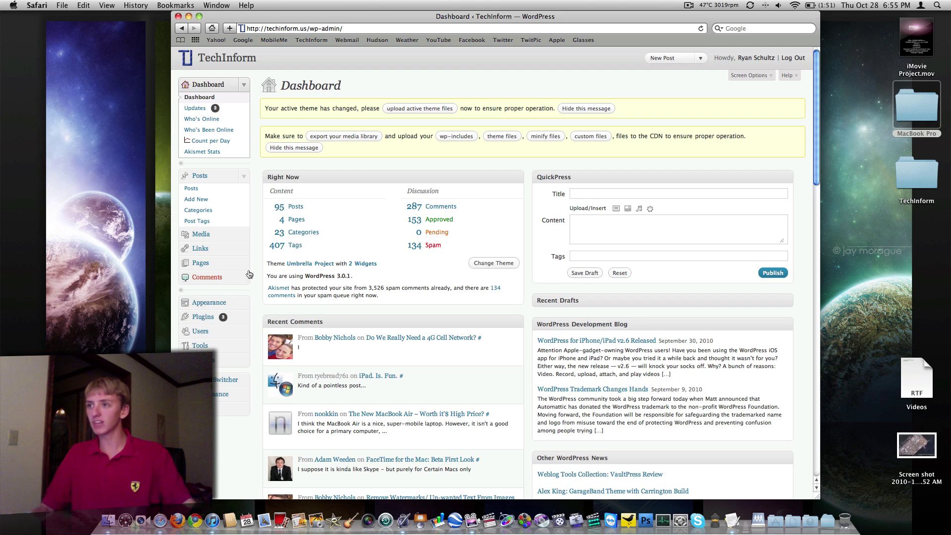
# - Start a new post and try out several trial titles, clearing each one
pyautogui.click(669, 60)
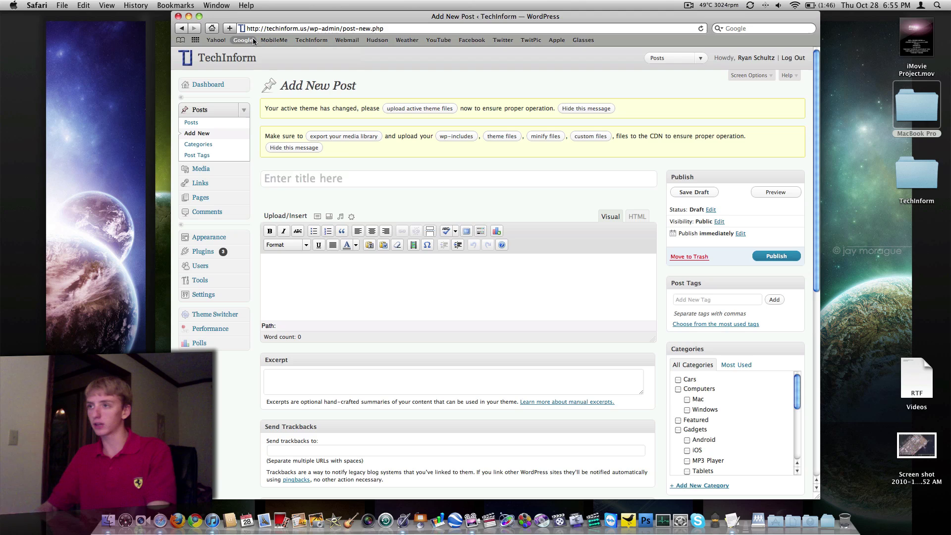
pyautogui.write('title')
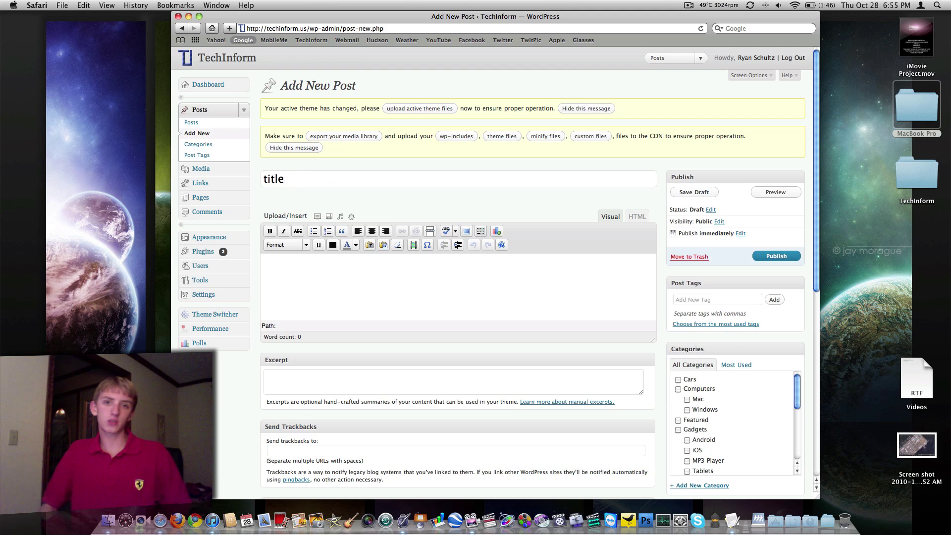
pyautogui.press('super+a')
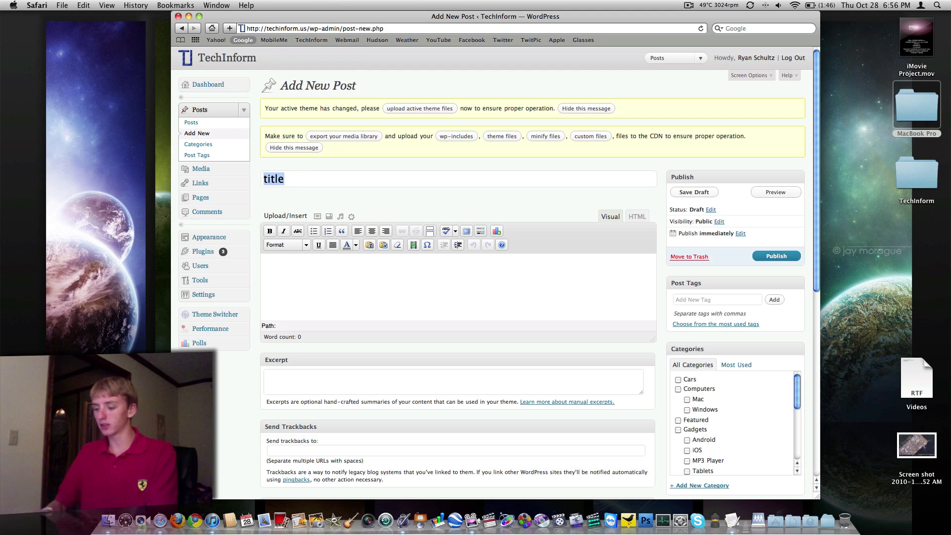
pyautogui.write('T')
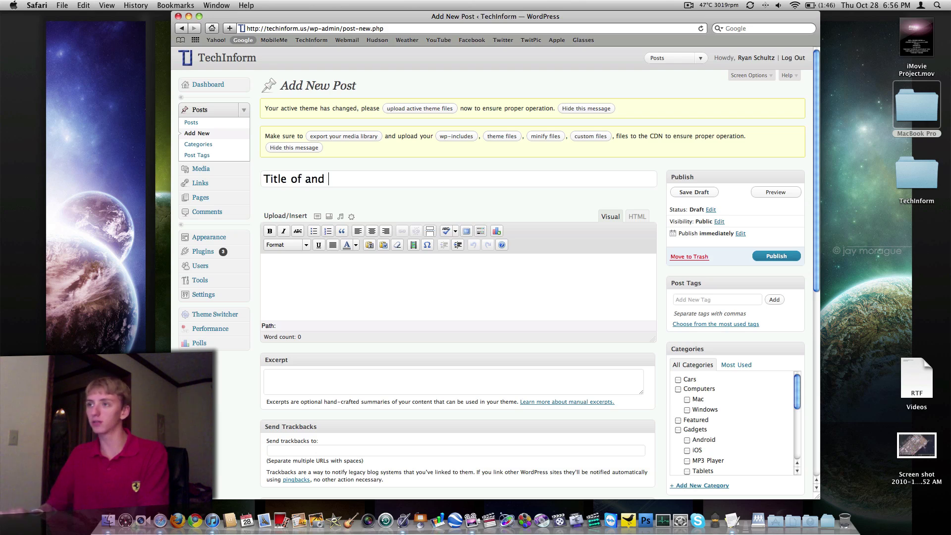
pyautogui.press('super+a')
pyautogui.press('BackSpace')
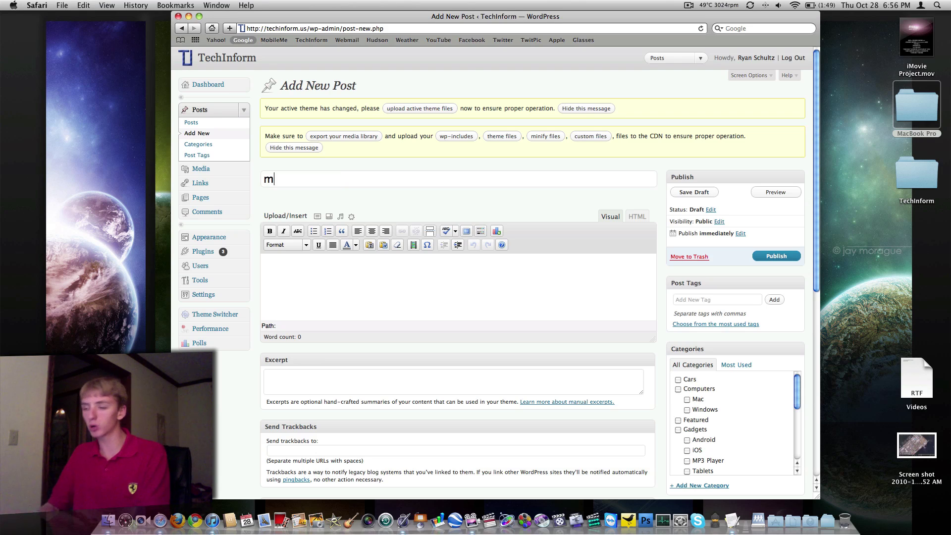
pyautogui.write('macbook')
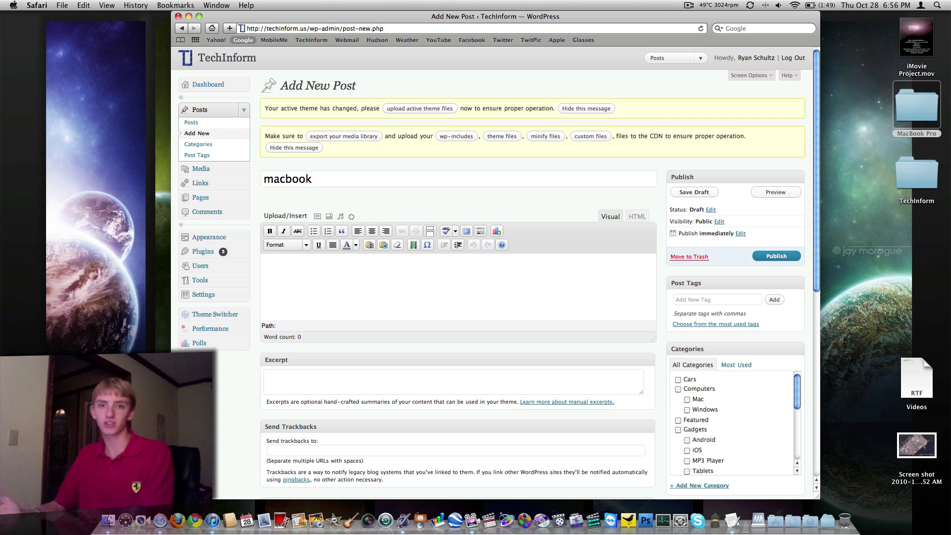
pyautogui.press('super+a')
pyautogui.write('Mac')
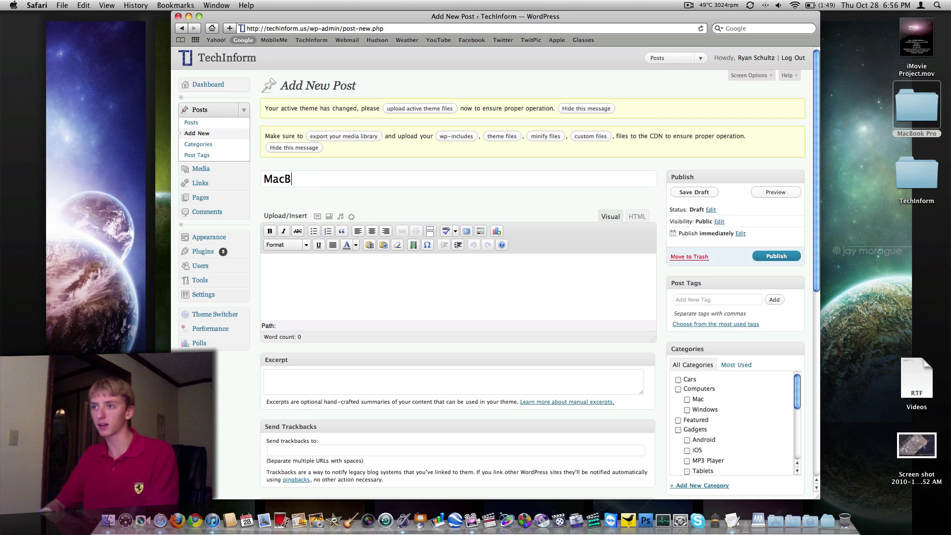
pyautogui.write('Book I')
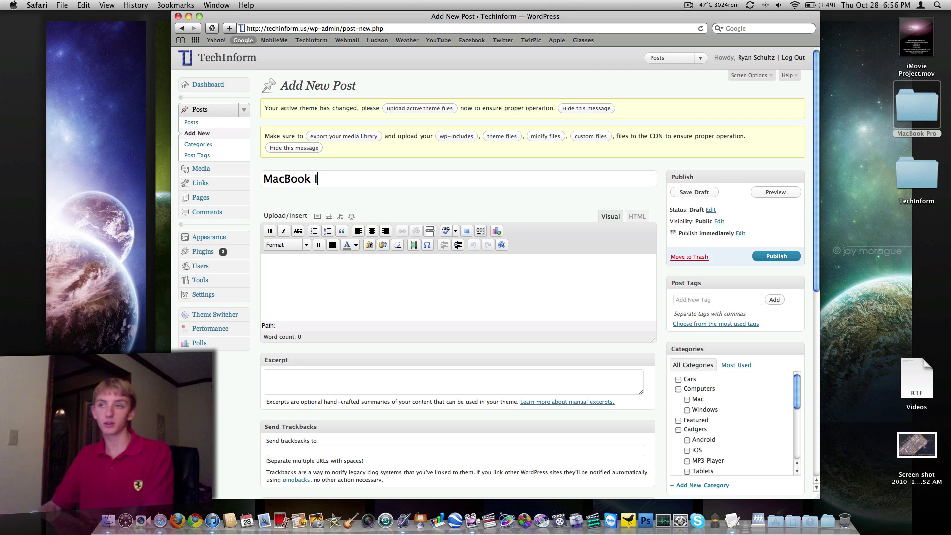
pyautogui.write('Phone iPhone')
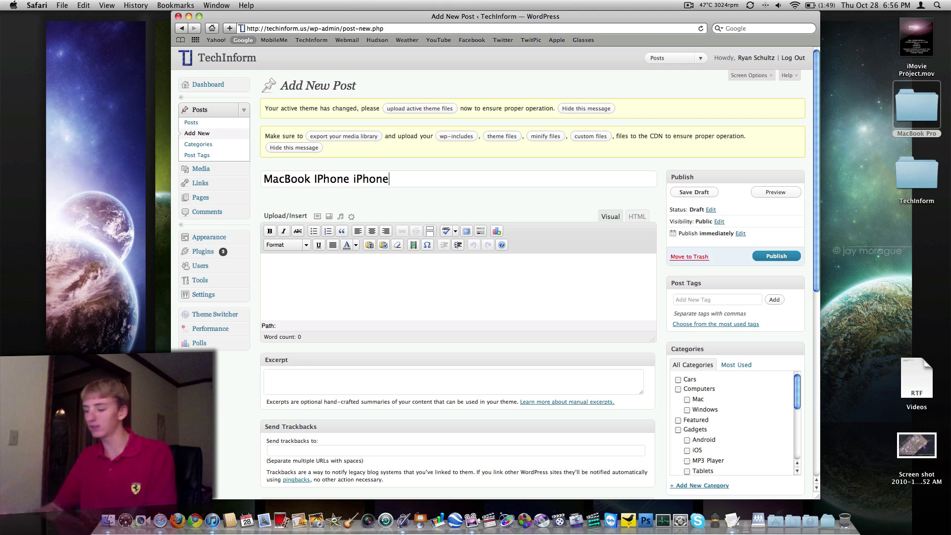
pyautogui.press('super+a')
pyautogui.press('BackSpace')
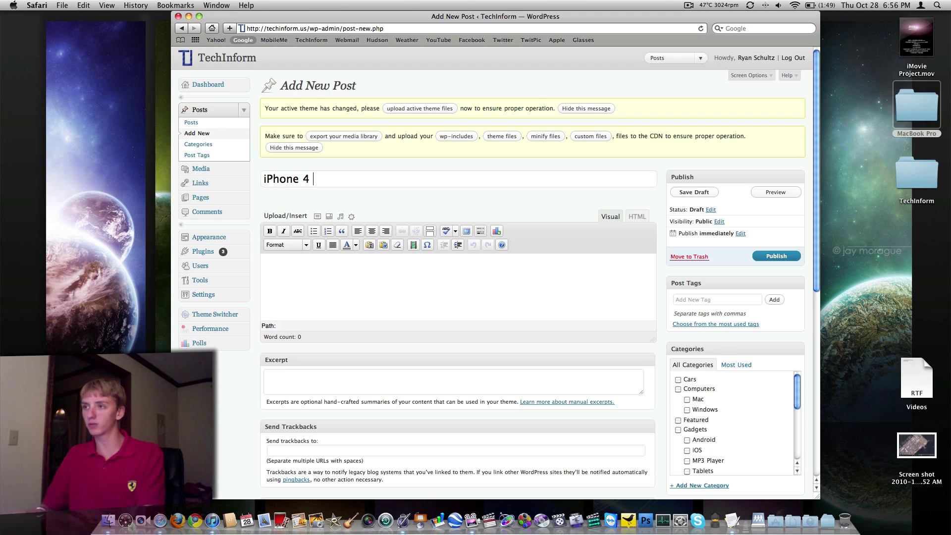
# - Title the post 'White iPhone 4 Delayed – Again', changing 'AGAIN' to 'Again'
pyautogui.write('iPhone 4')
pyautogui.press('BackSpace')
pyautogui.press('BackSpace')
pyautogui.press('BackSpace')
pyautogui.press('BackSpace')
pyautogui.press('BackSpace')
pyautogui.press('BackSpace')
pyautogui.press('BackSpace')
pyautogui.press('BackSpace')
pyautogui.write('White iP')
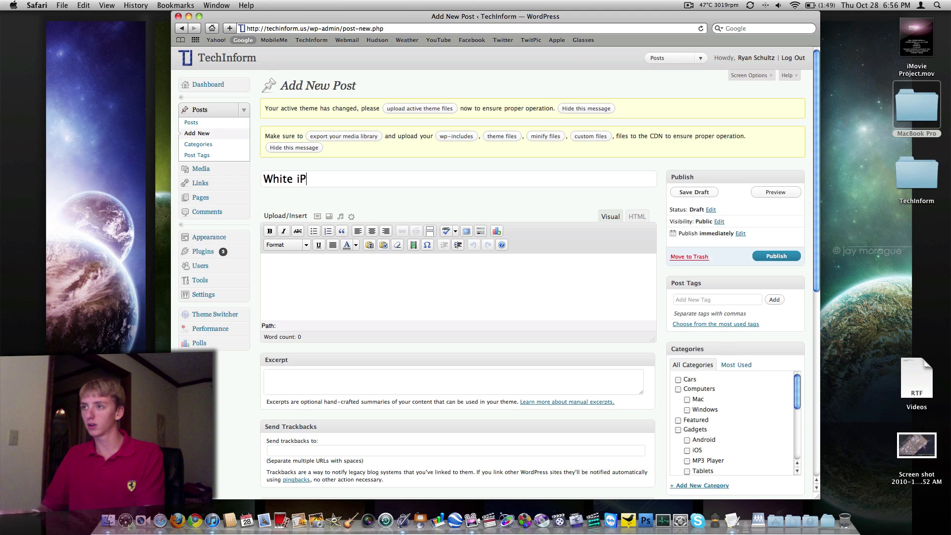
pyautogui.write('hone')
pyautogui.press('BackSpace')
pyautogui.press('BackSpace')
pyautogui.write('hb')
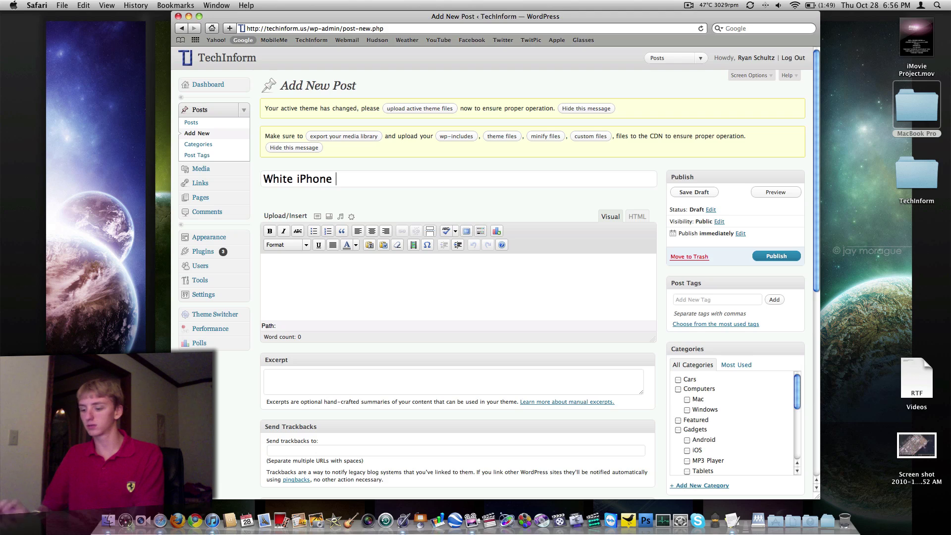
pyautogui.write('Delay')
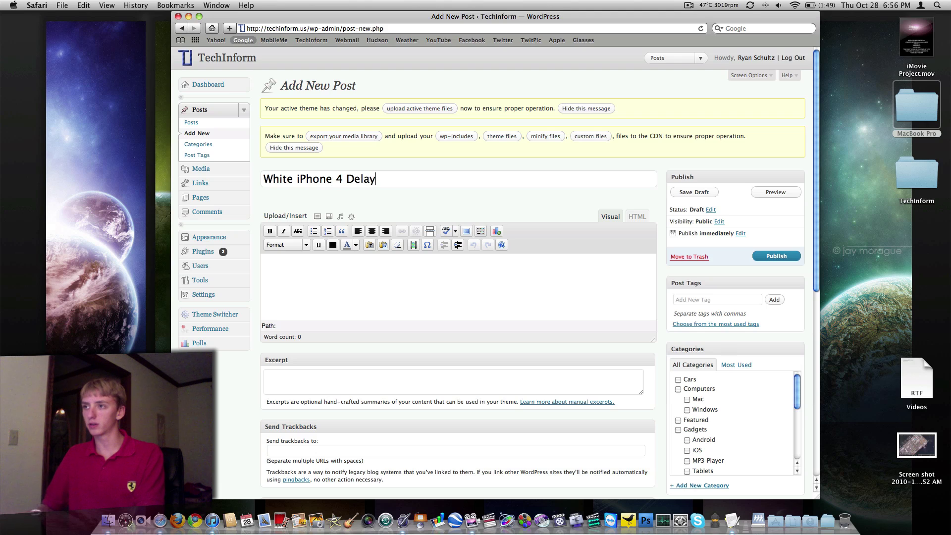
pyautogui.write('ed - AGAIN')
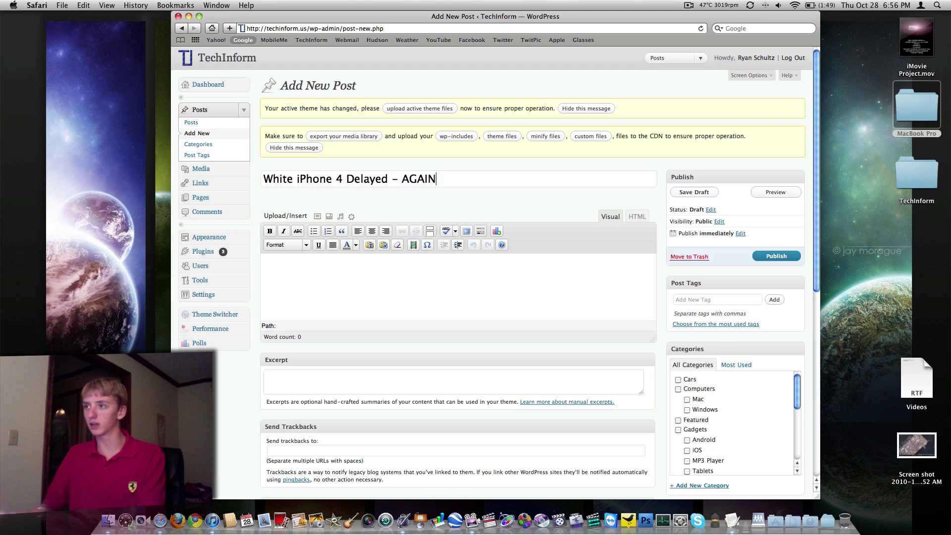
pyautogui.press('Tab')
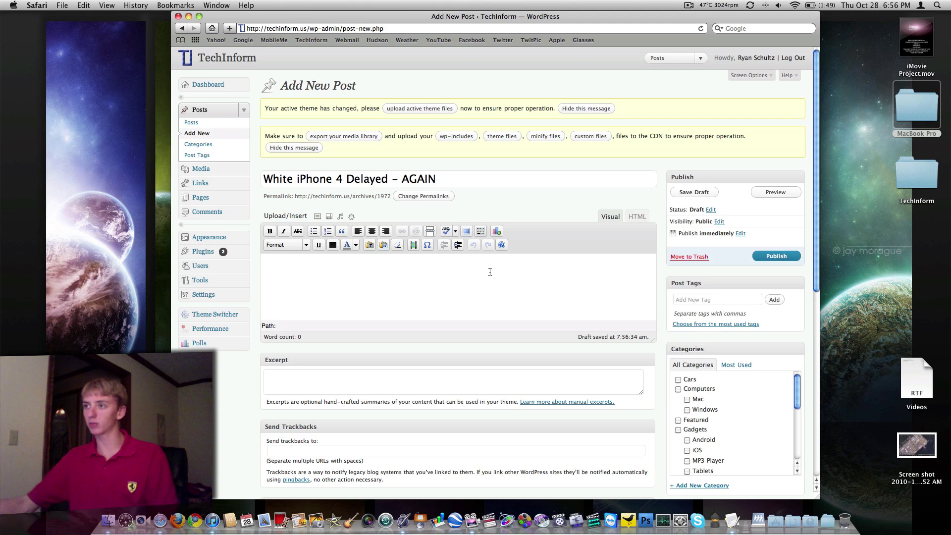
pyautogui.hotkey('alt', 'shift', 'Left')
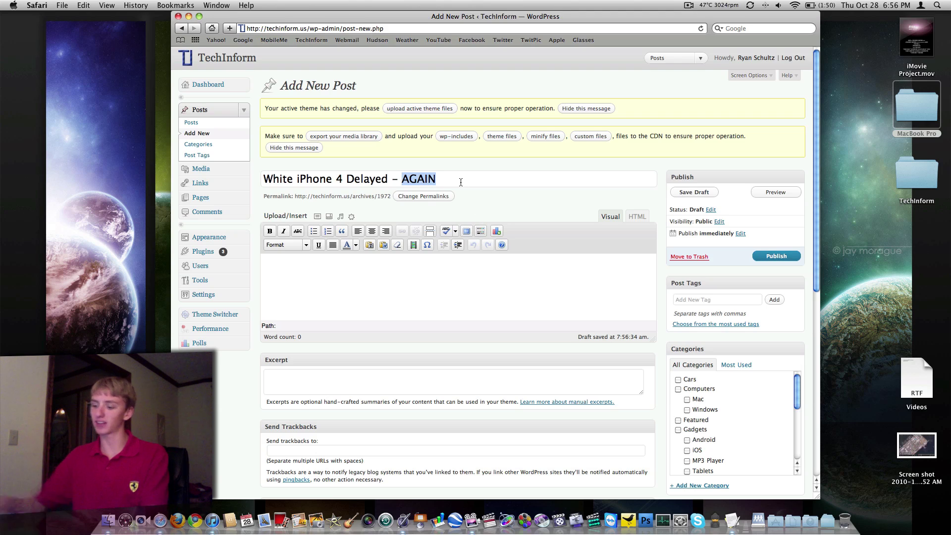
pyautogui.write('Again')
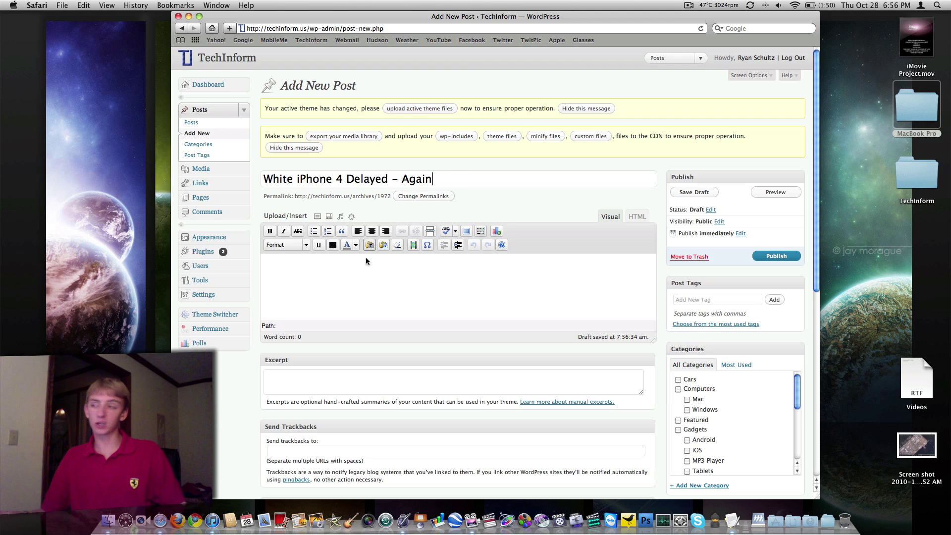
# - Make the body editor taller, switch it to HTML mode, and open YouTube in a new tab
pyautogui.click(361, 286)
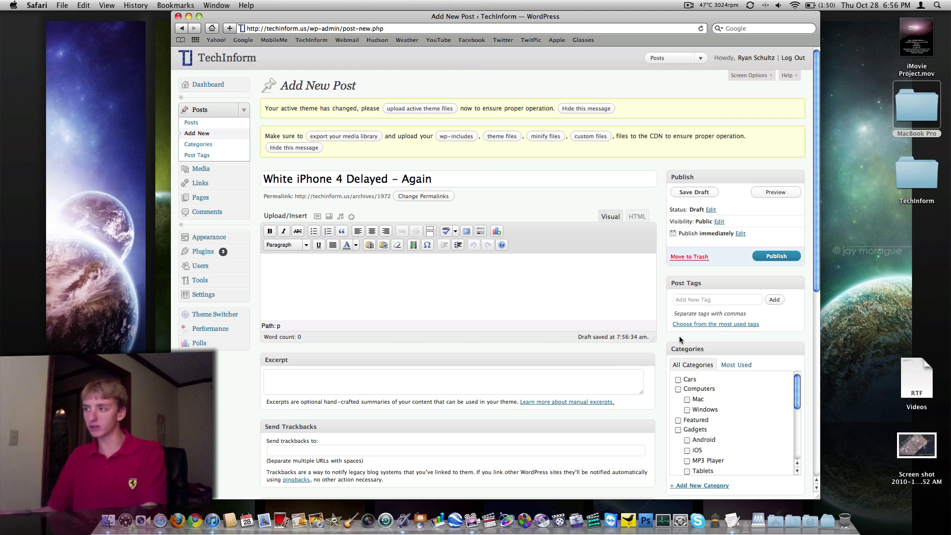
pyautogui.moveTo(653, 340); pyautogui.dragTo(653, 384)
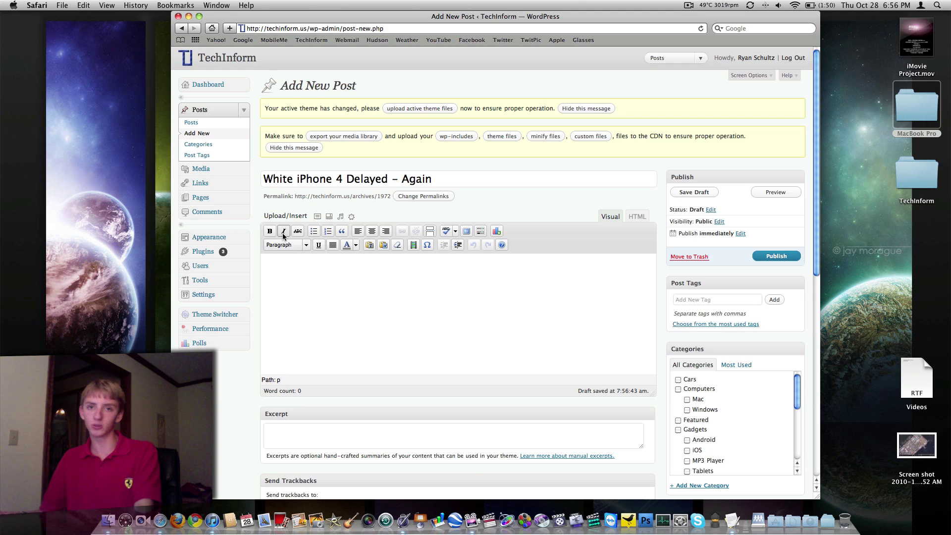
pyautogui.click(637, 216)
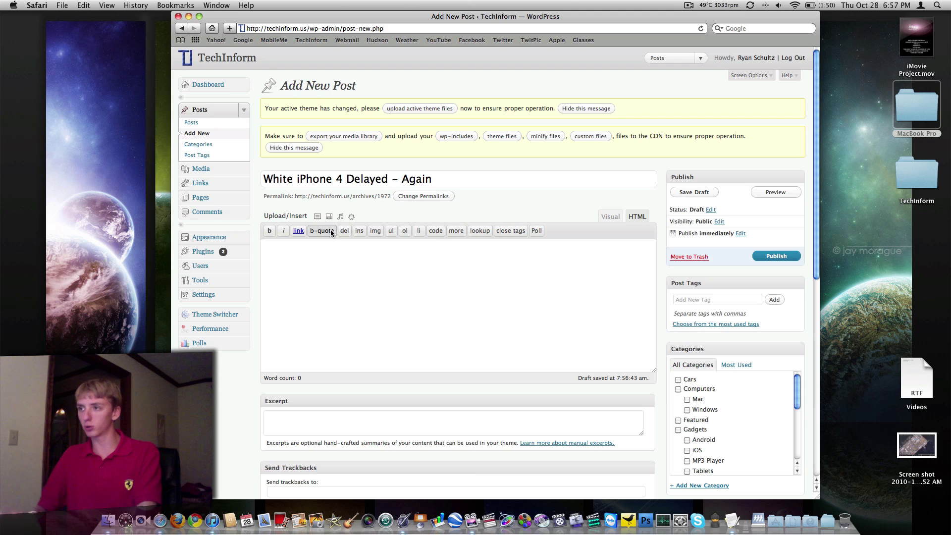
pyautogui.click(325, 249)
pyautogui.write('<ston')
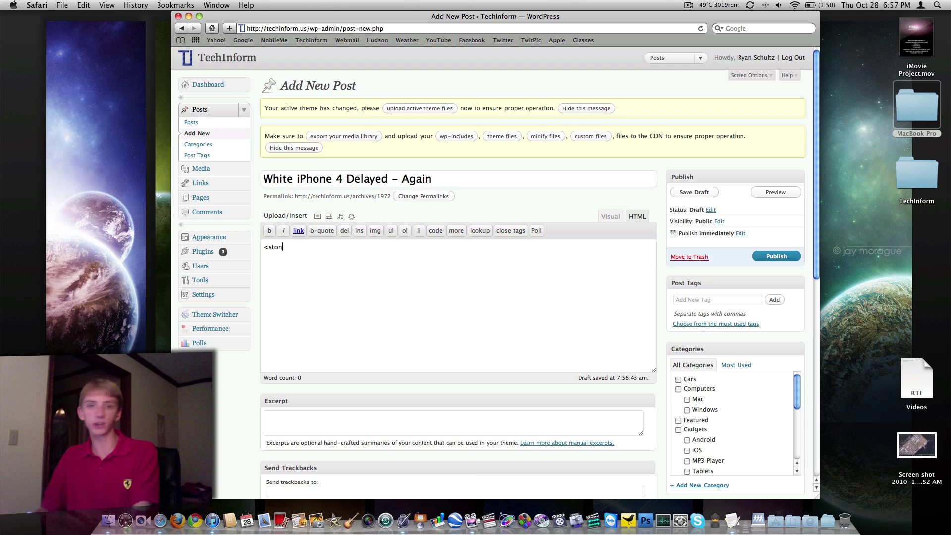
pyautogui.press('BackSpace')
pyautogui.press('BackSpace')
pyautogui.press('BackSpace')
pyautogui.press('BackSpace')
pyautogui.press('BackSpace')
pyautogui.press('BackSpace')
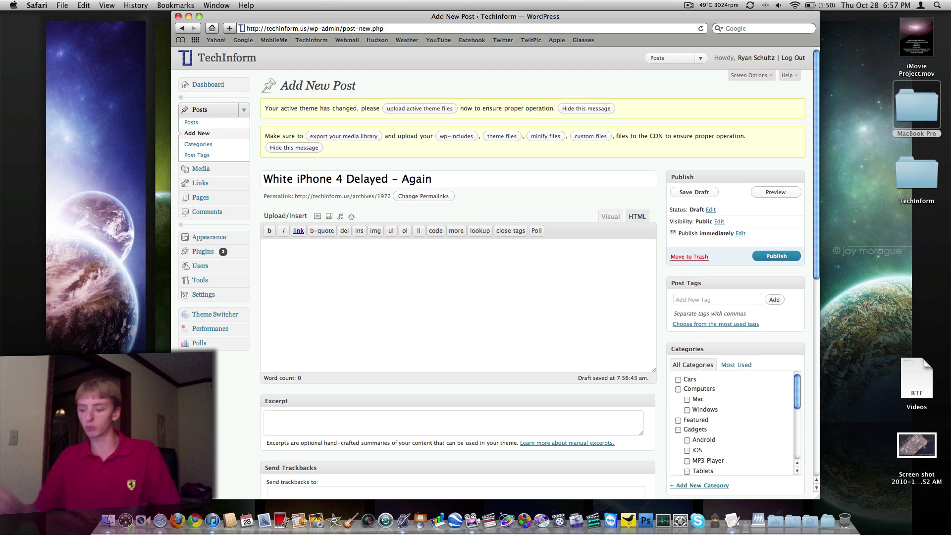
pyautogui.press('super+s')
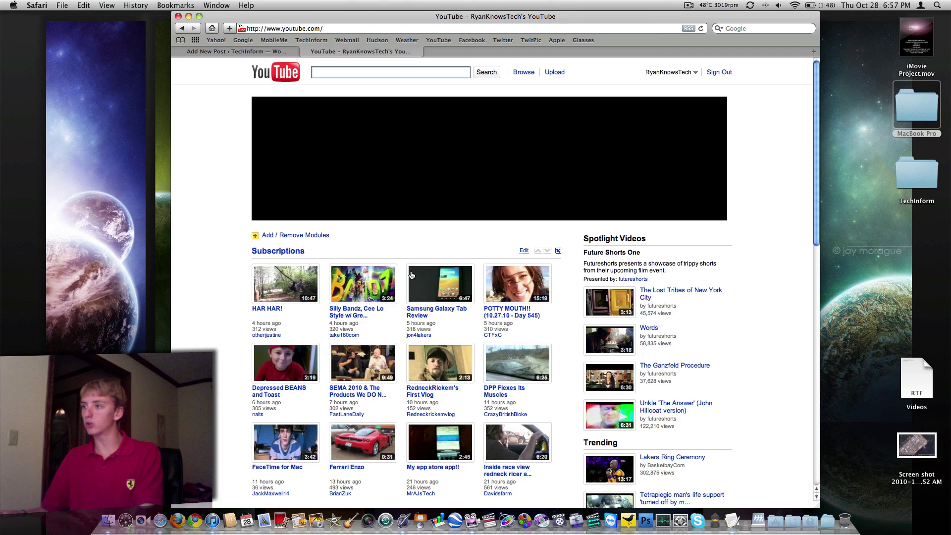
# - From your YouTube uploads, reveal the iMovie '11 Review video's embed code, then return to the draft
pyautogui.click(669, 73)
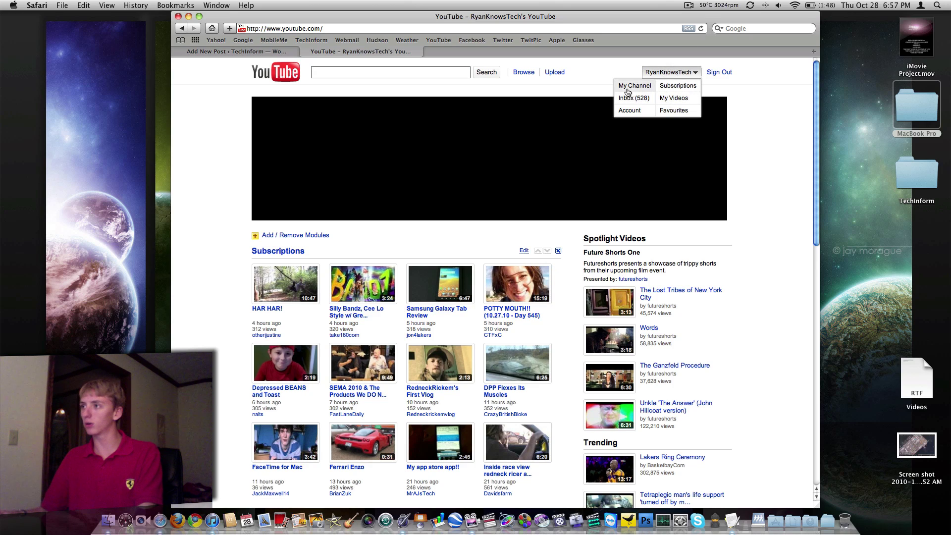
pyautogui.click(673, 98)
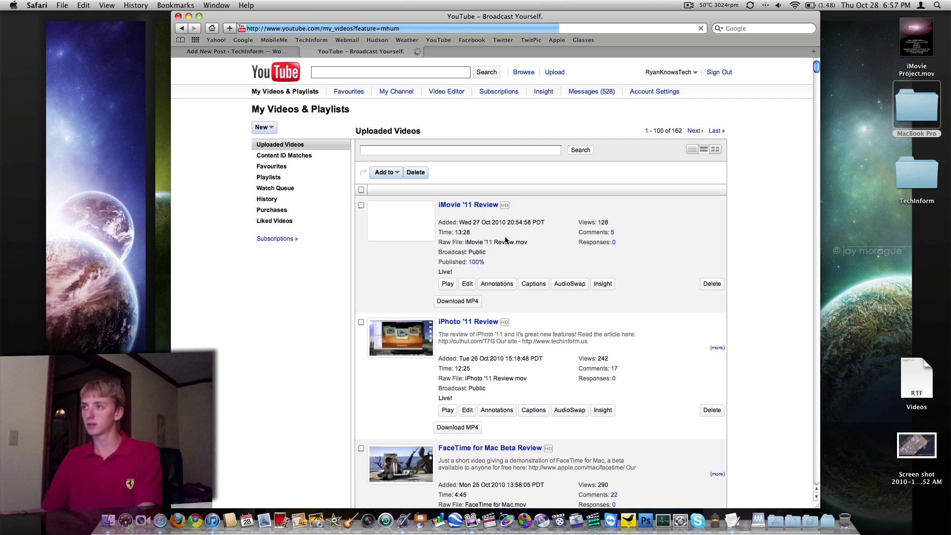
pyautogui.click(448, 284)
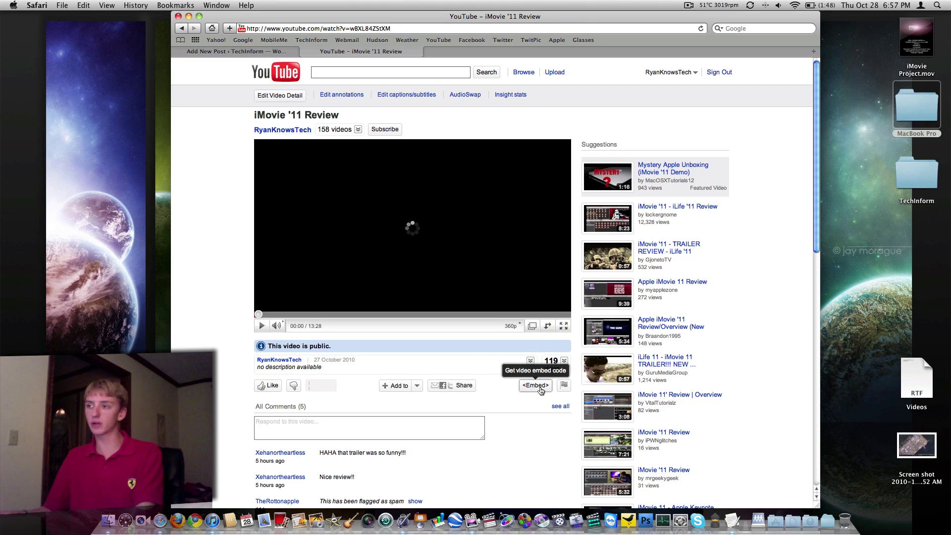
pyautogui.click(538, 386)
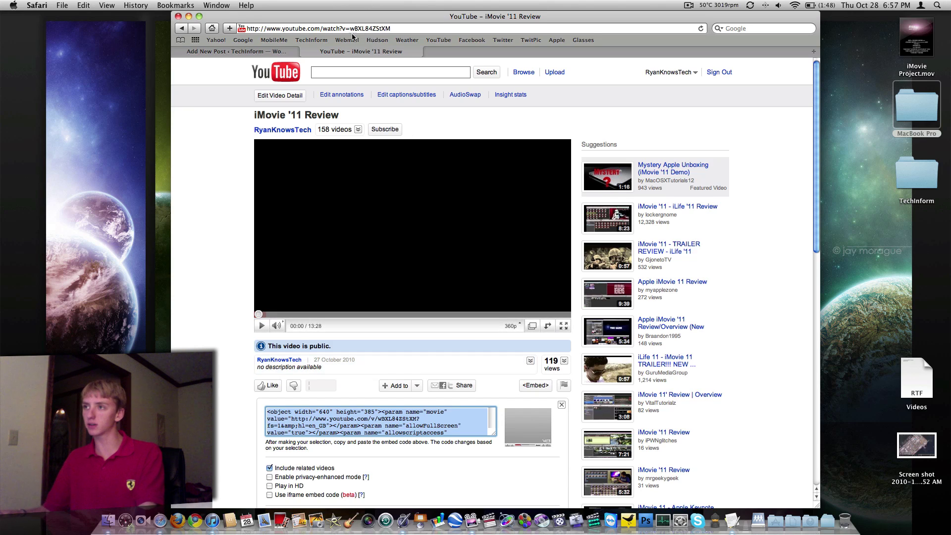
pyautogui.click(243, 52)
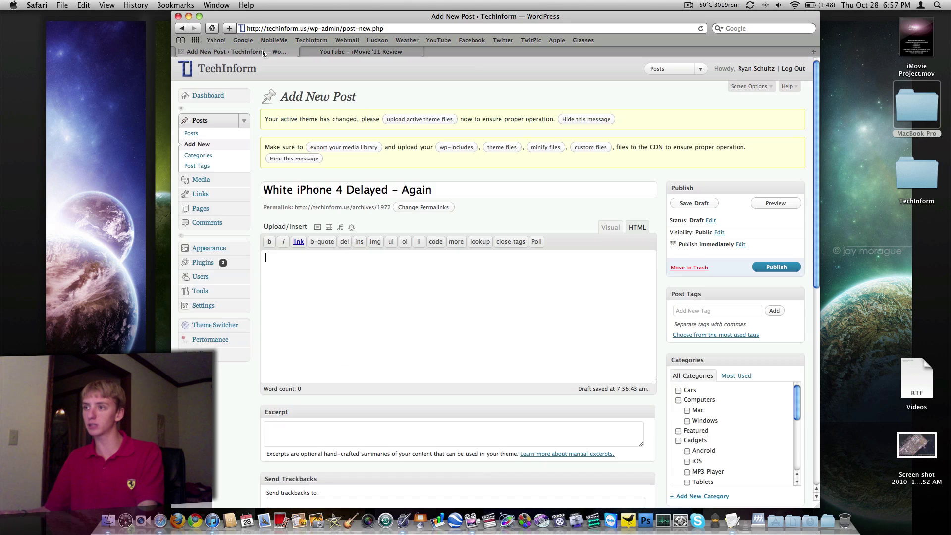
# - Write 'Text in visual' in the body and paste the YouTube embed code on the next line
pyautogui.click(311, 272)
pyautogui.write('lasjdlfi;')
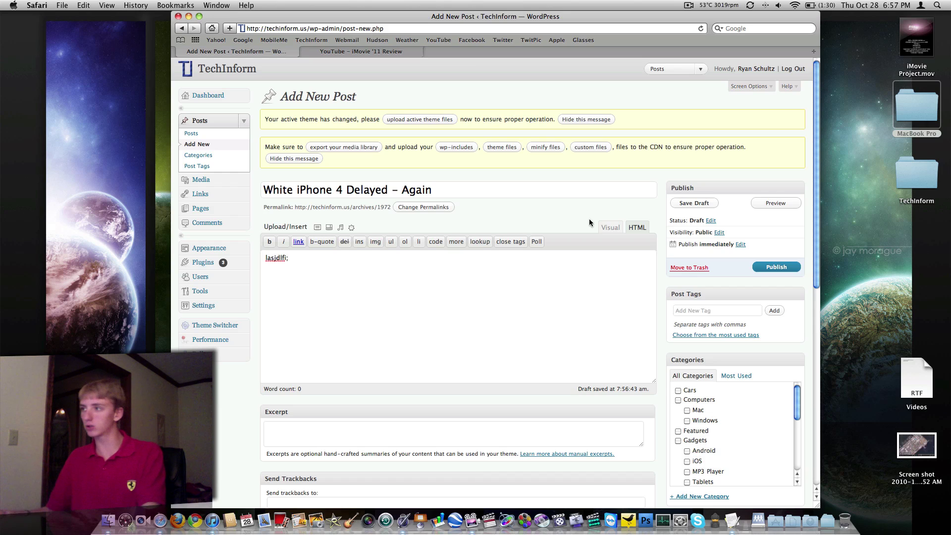
pyautogui.click(617, 228)
pyautogui.press('super+a')
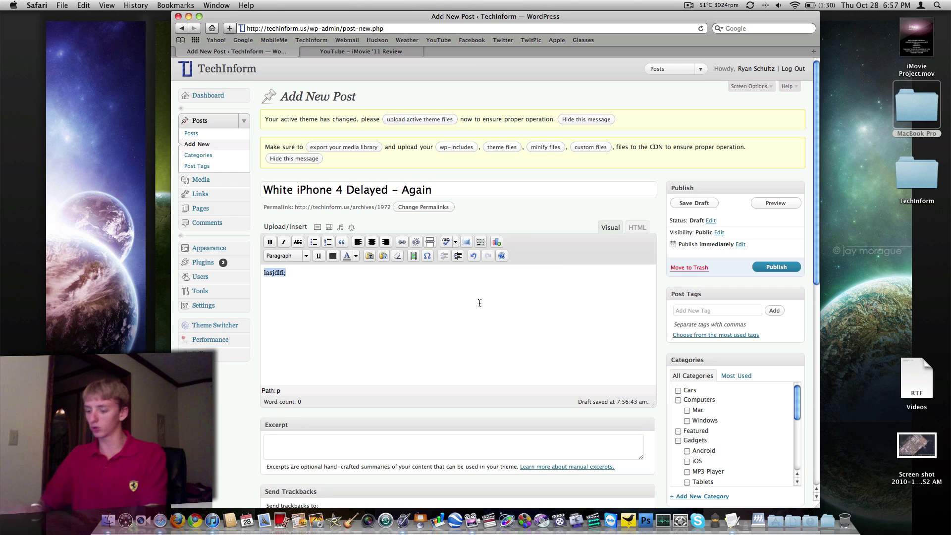
pyautogui.write('Text in visual')
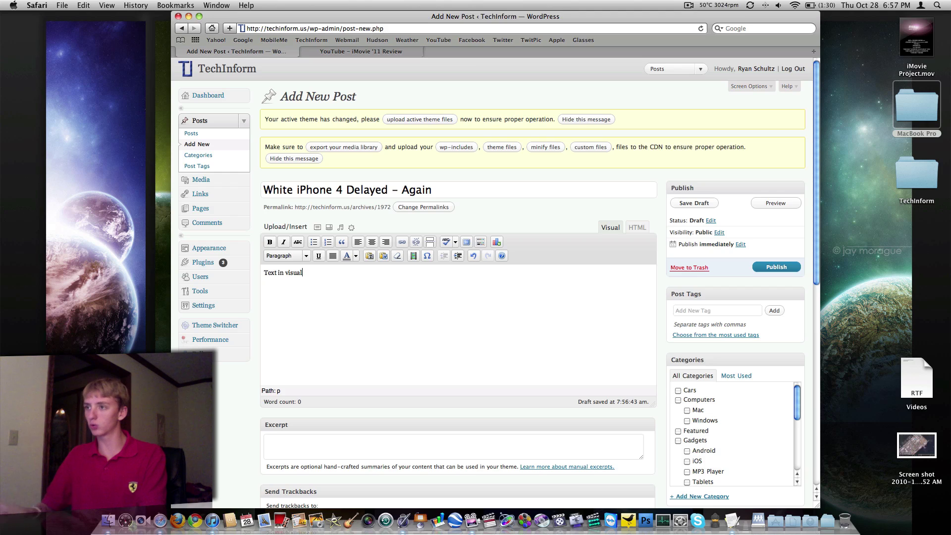
pyautogui.click(638, 228)
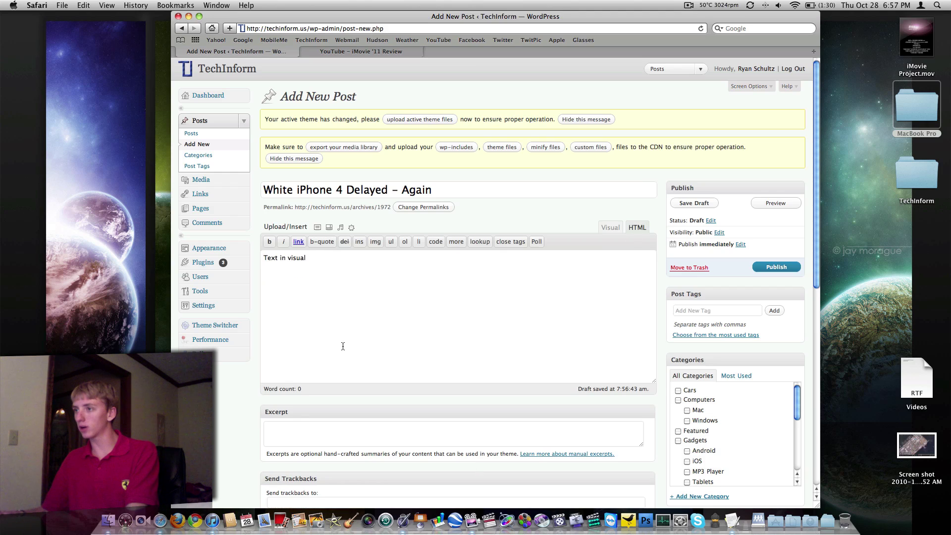
pyautogui.press('Return')
pyautogui.press('Return')
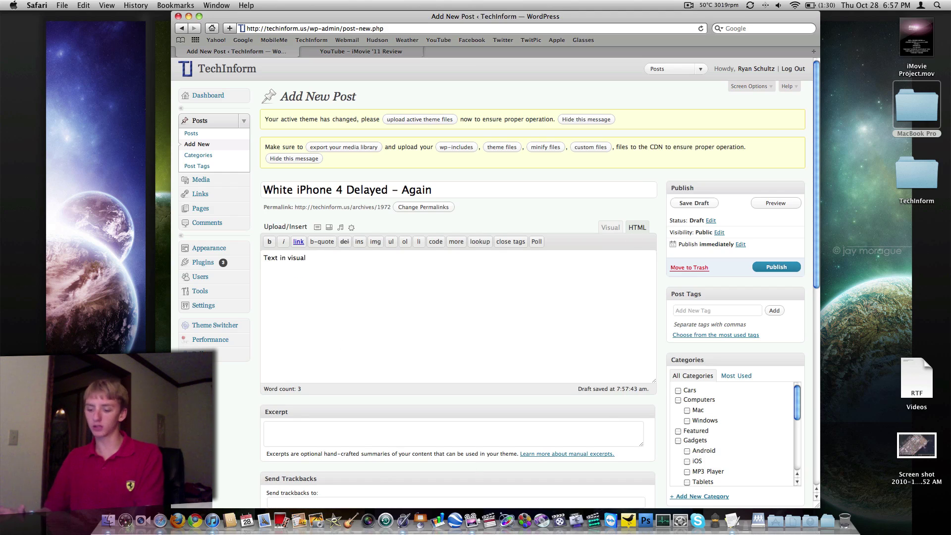
pyautogui.write('<object width="640" height="385"><param name="movie" value="http://www.youtube.com/v/wBXL84ZStXM?fs=1&amp;hl=en_GB"></param><param name="allowFullScreen" value="true"></param><param name="allowscriptaccess" value="always"></param><embed src="http://www.youtube.com/v/wBXL84ZStXM?fs=1&amp;hl=en_GB" type="application/x-shockwave-flash" allowscriptaccess="always" allowfullscreen="true" width="640" height="385"></embed></object>')
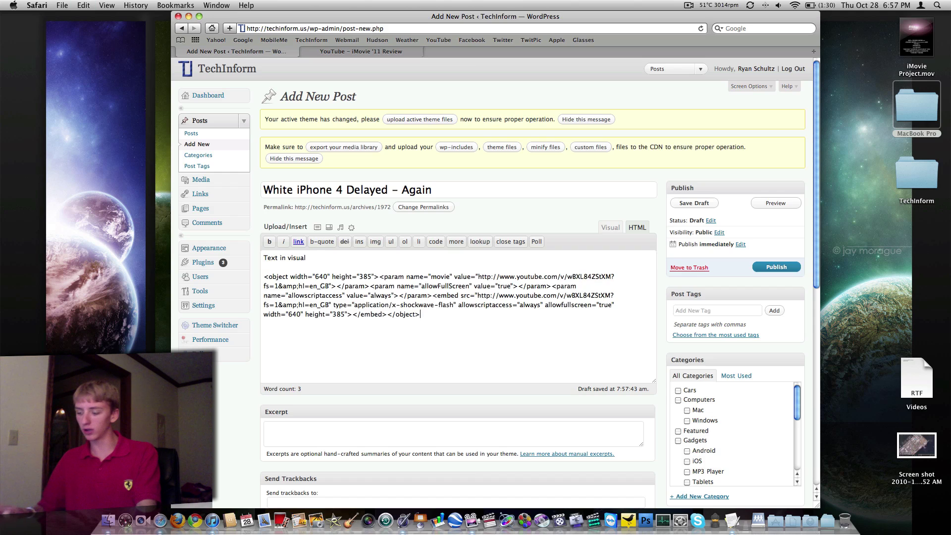
pyautogui.click(609, 229)
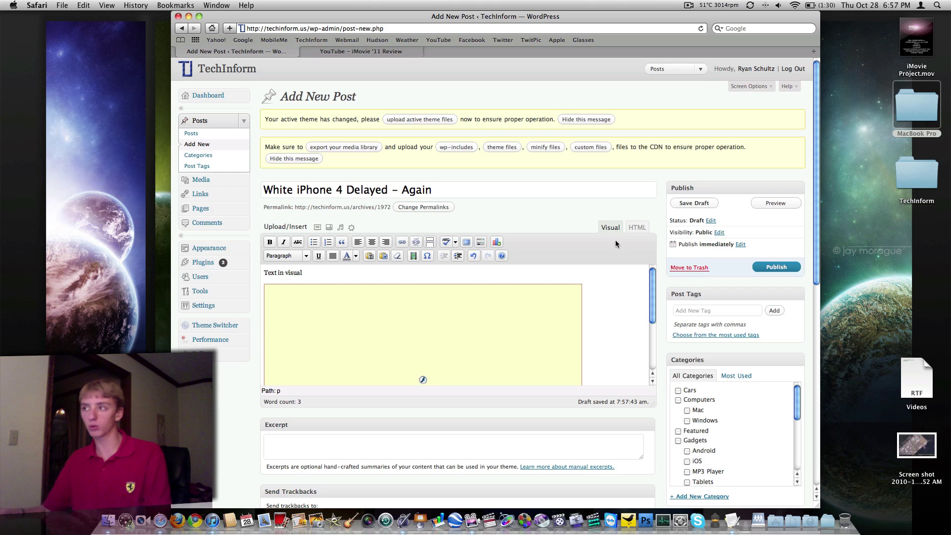
pyautogui.click(630, 229)
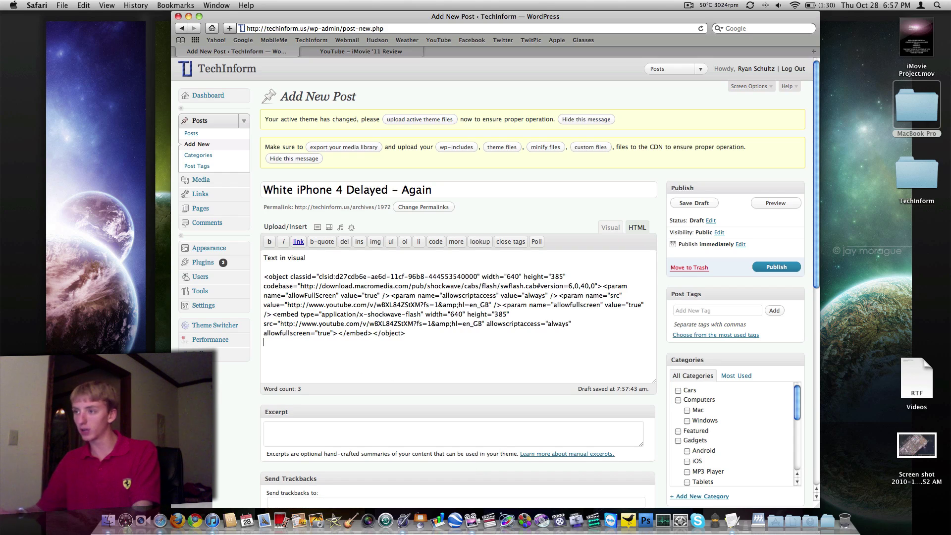
pyautogui.click(612, 227)
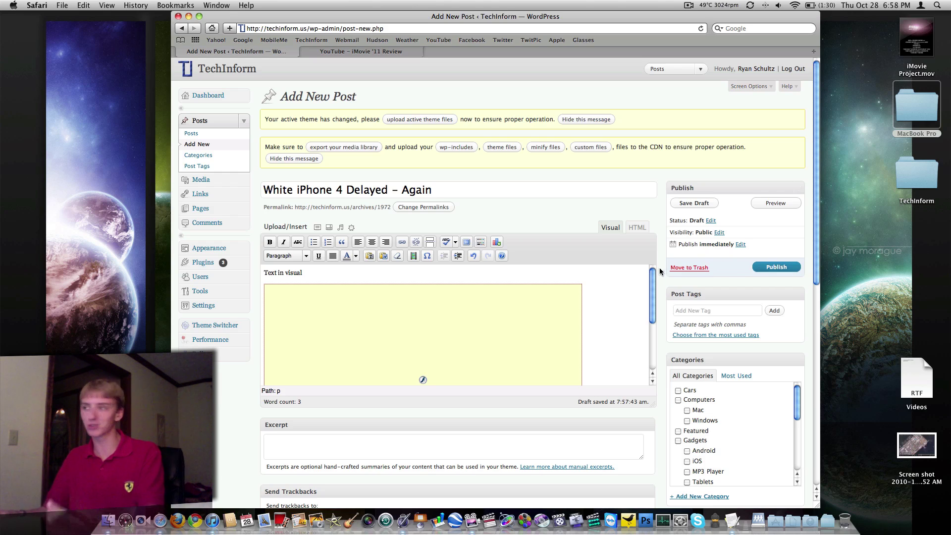
# - Enter iphone,white,apple,4,4g,delay in the Post Tags box and add them
pyautogui.scroll(-2, 700, 271)
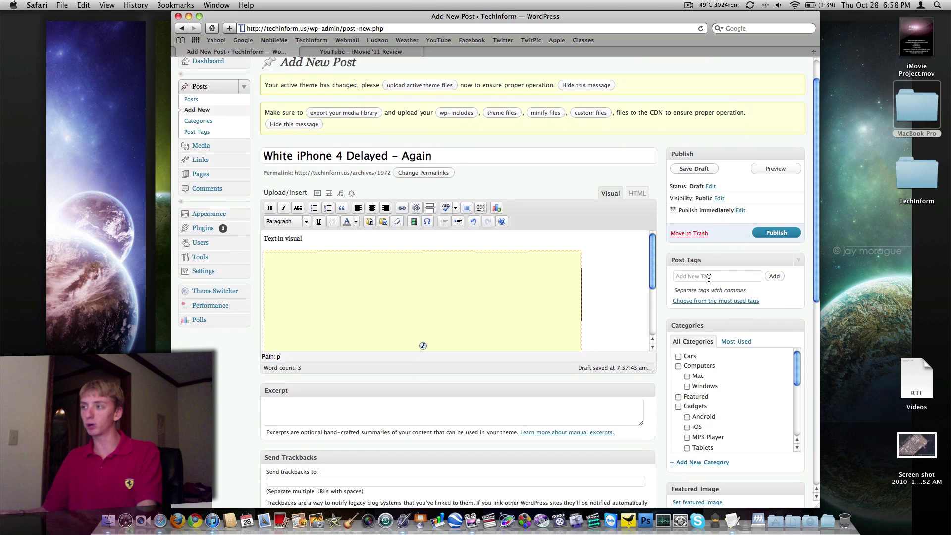
pyautogui.click(709, 278)
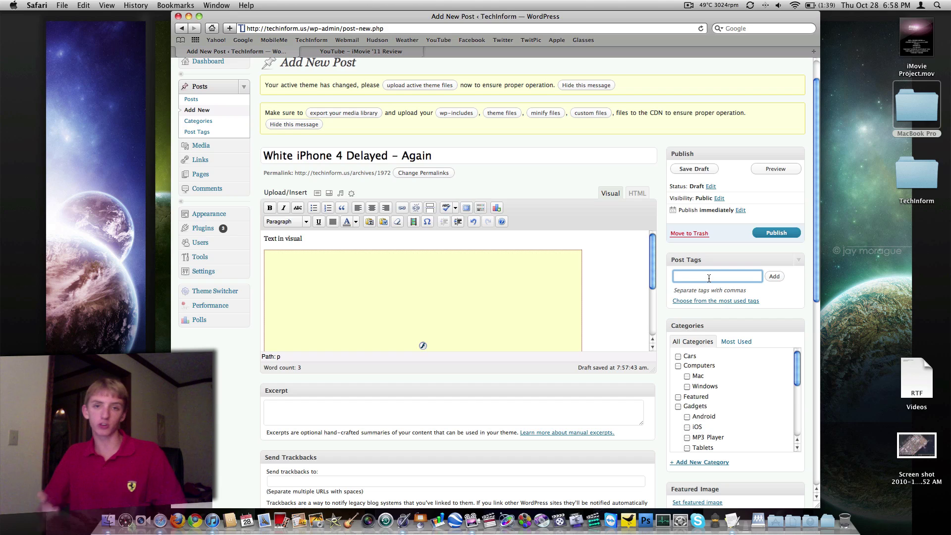
pyautogui.write('iphone')
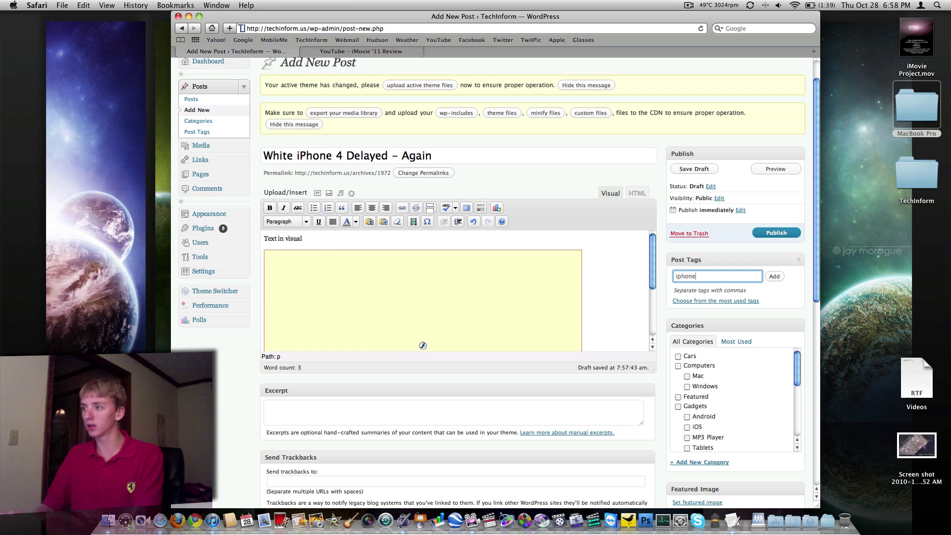
pyautogui.write(',white,apple,4,4g')
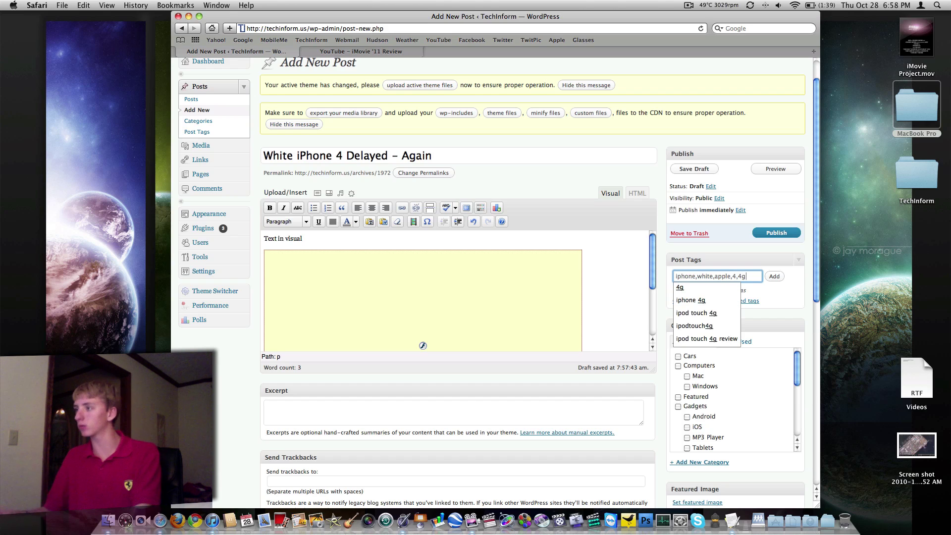
pyautogui.write(',delay')
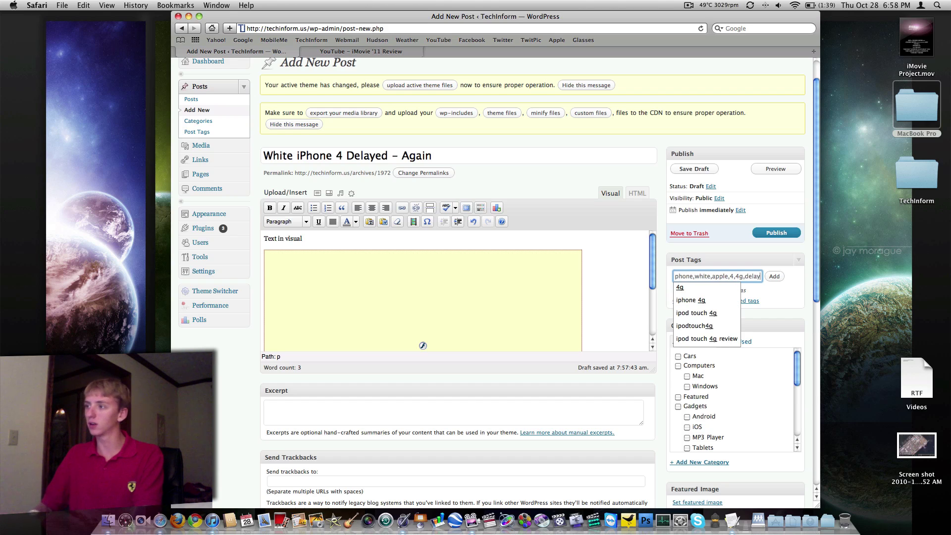
pyautogui.click(774, 277)
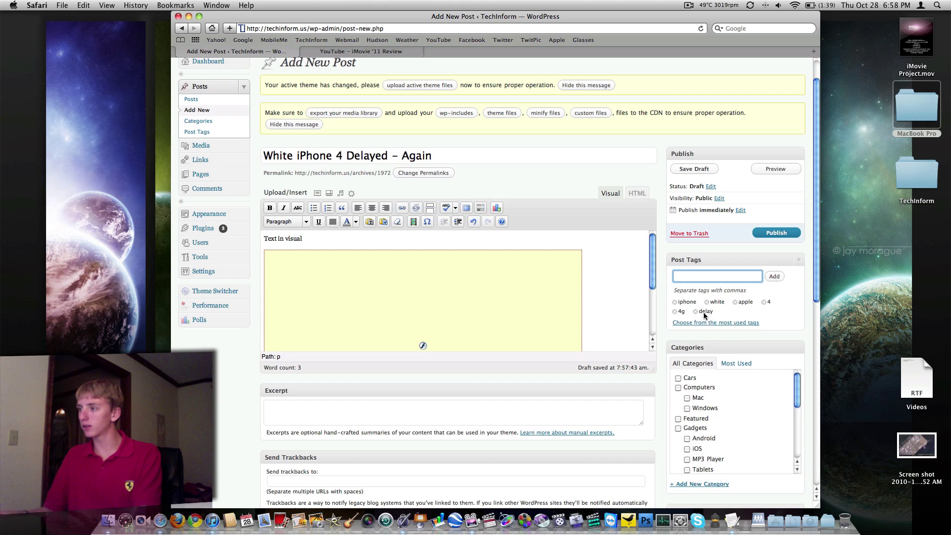
pyautogui.scroll(-2, 678, 291)
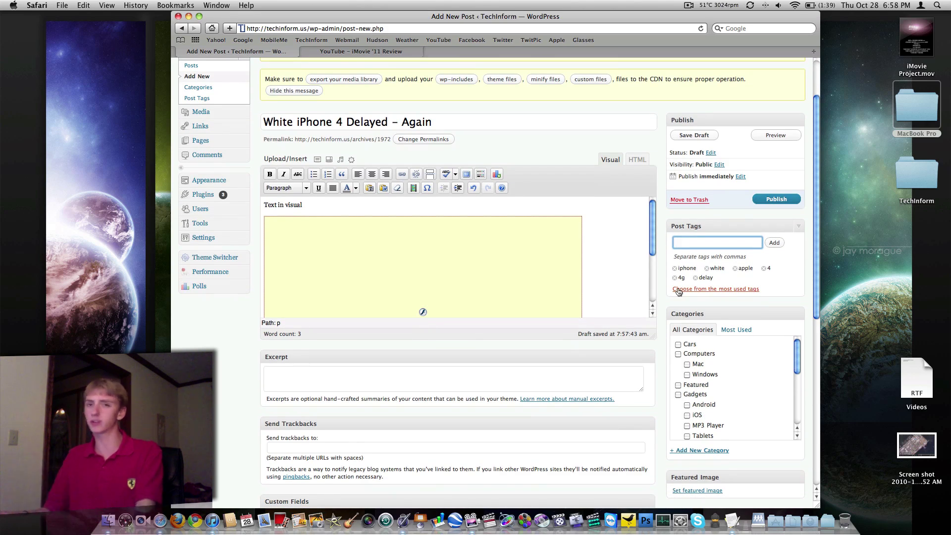
pyautogui.scroll(-1, 678, 290)
pyautogui.scroll(-3, 679, 292)
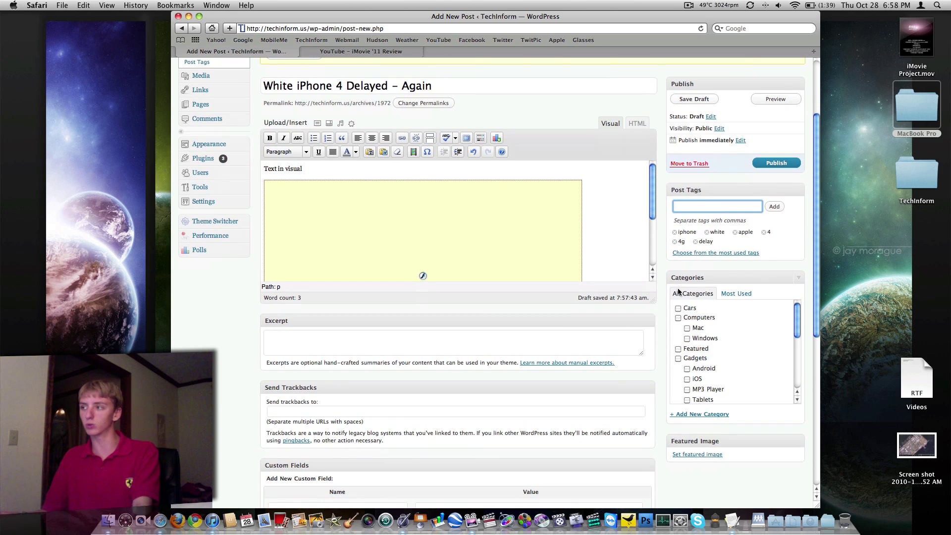
pyautogui.scroll(3, 679, 291)
pyautogui.scroll(-5, 654, 285)
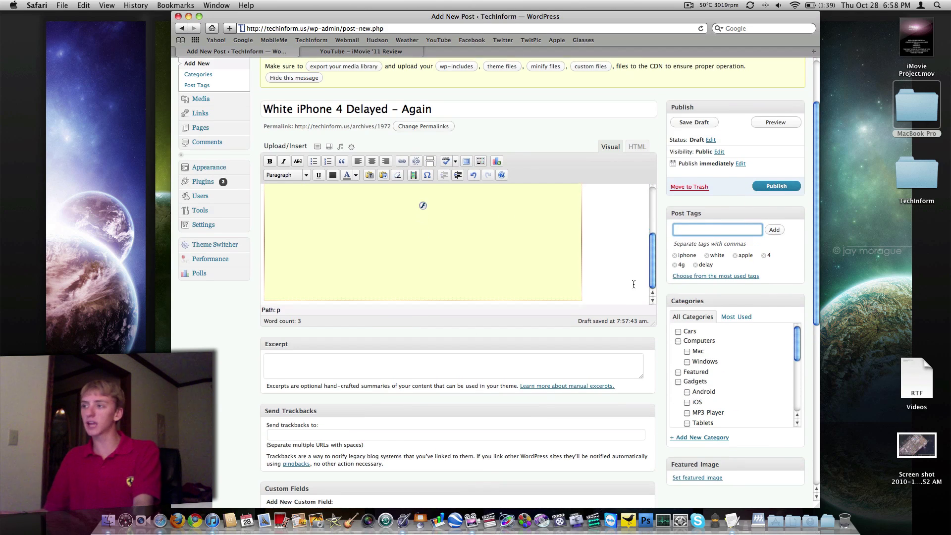
pyautogui.scroll(-1, 633, 285)
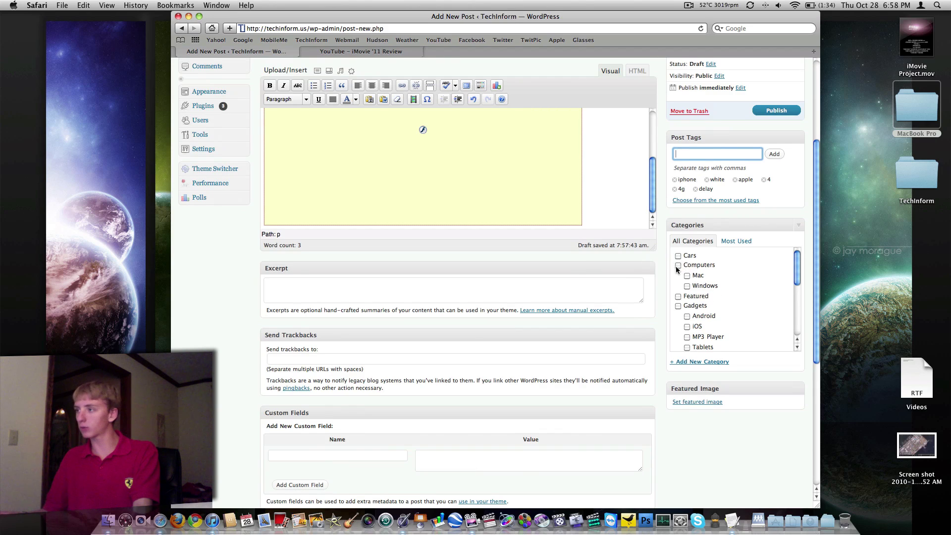
pyautogui.click(679, 302)
pyautogui.click(689, 327)
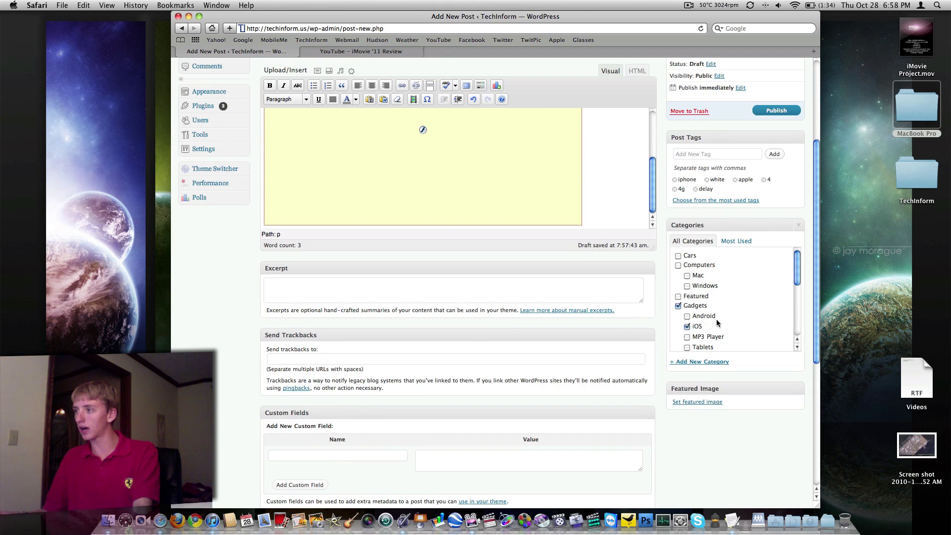
pyautogui.scroll(-4, 688, 322)
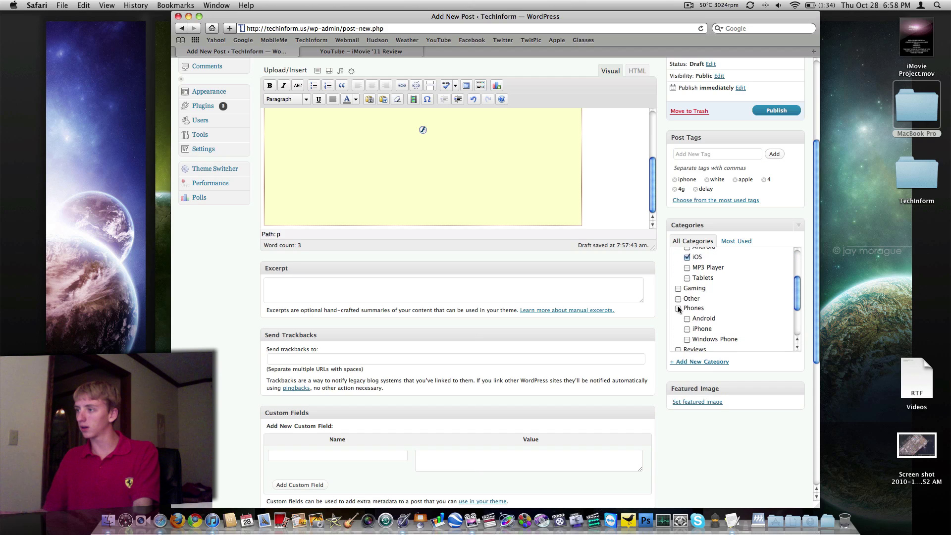
pyautogui.click(679, 309)
pyautogui.click(687, 329)
pyautogui.scroll(-2, 700, 325)
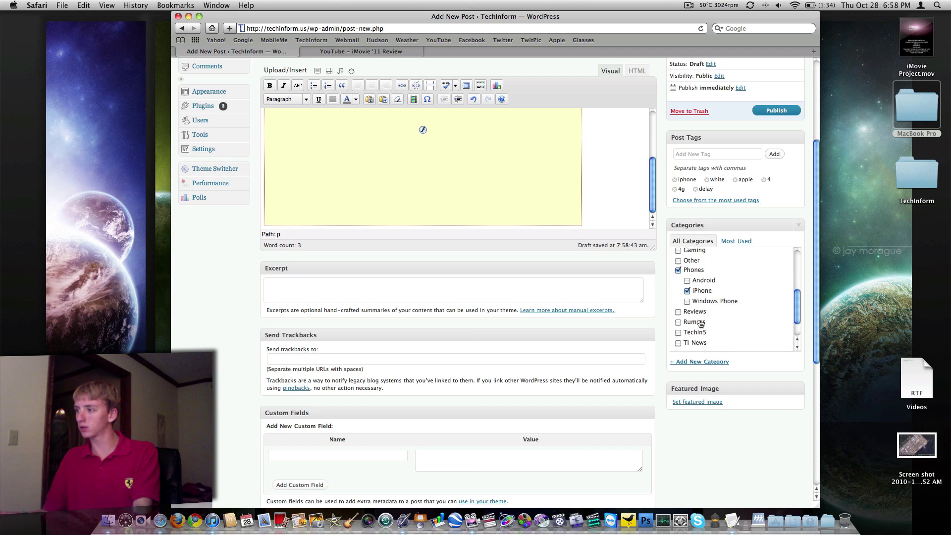
pyautogui.scroll(-1, 699, 324)
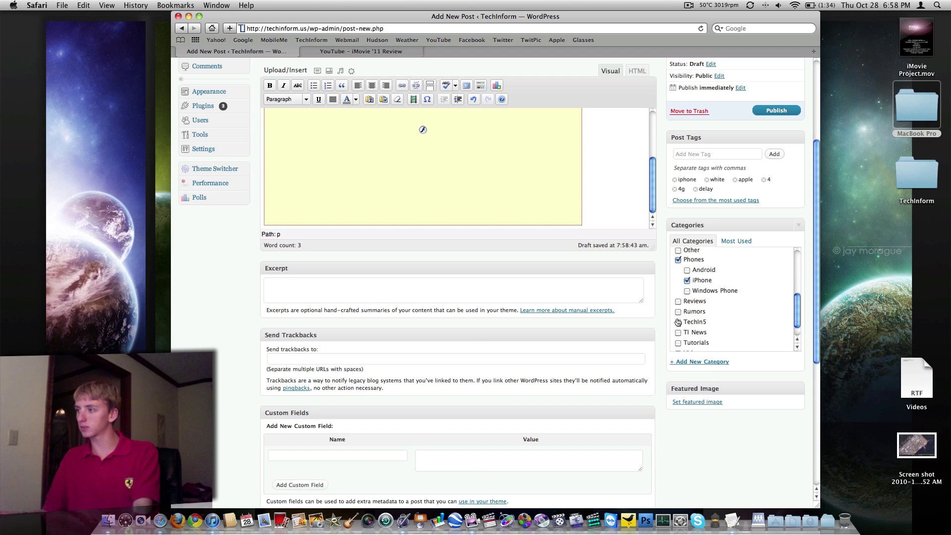
pyautogui.scroll(-2, 678, 322)
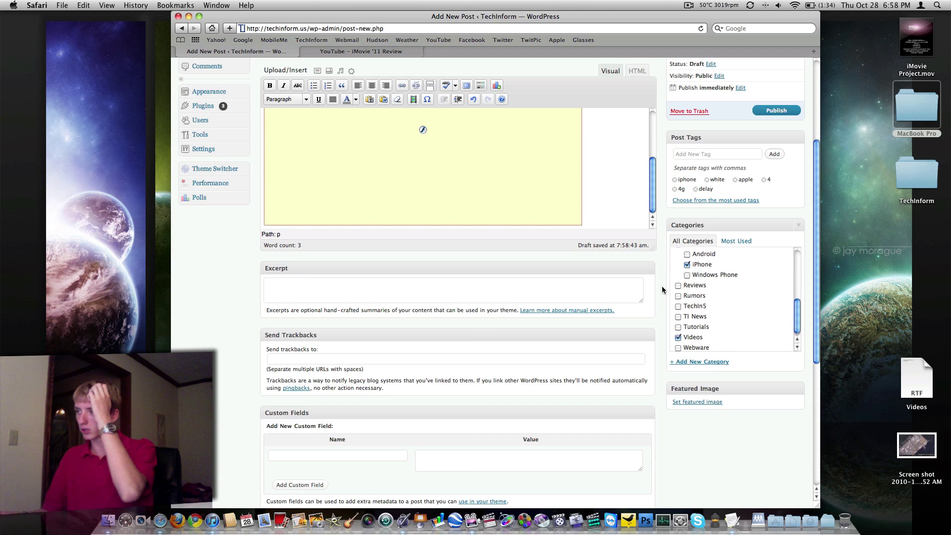
pyautogui.scroll(3, 575, 146)
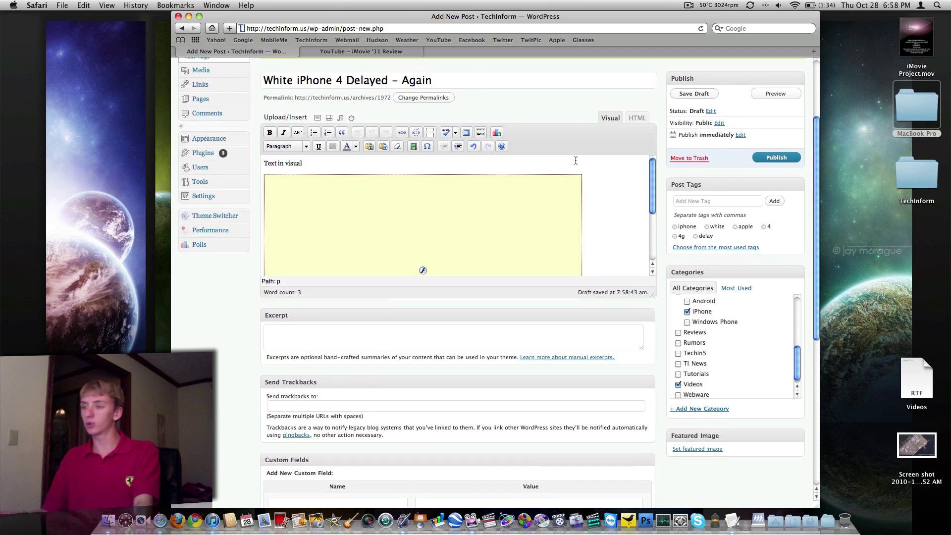
pyautogui.scroll(-2, 576, 161)
pyautogui.click(337, 304)
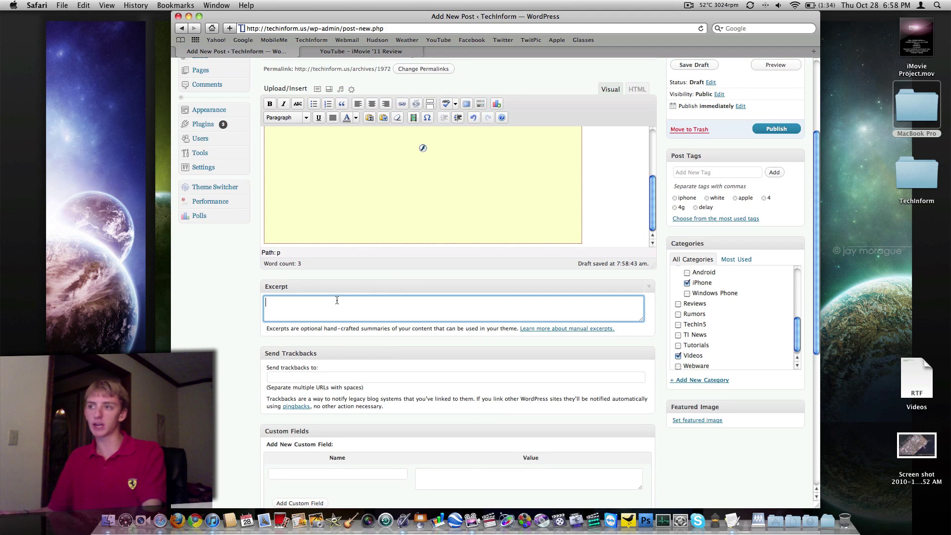
pyautogui.moveTo(382, 281); pyautogui.dragTo(422, 296)
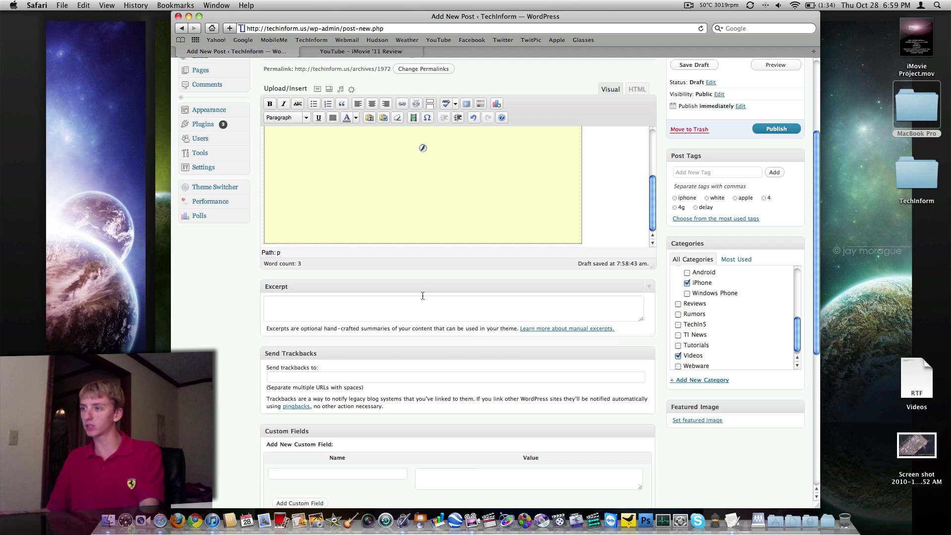
# - Publish the post and confirm it tops the Recent list on the TechInform homepage
pyautogui.click(785, 131)
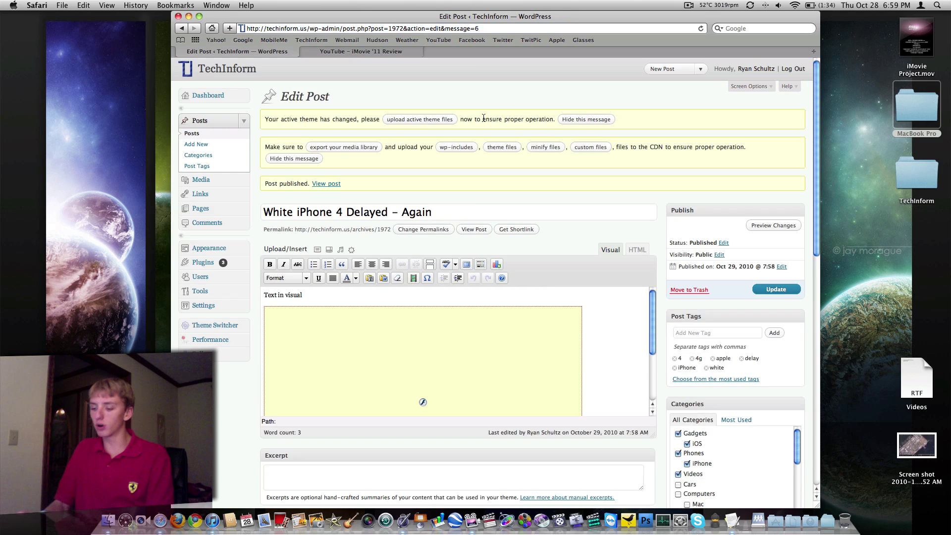
pyautogui.click(376, 52)
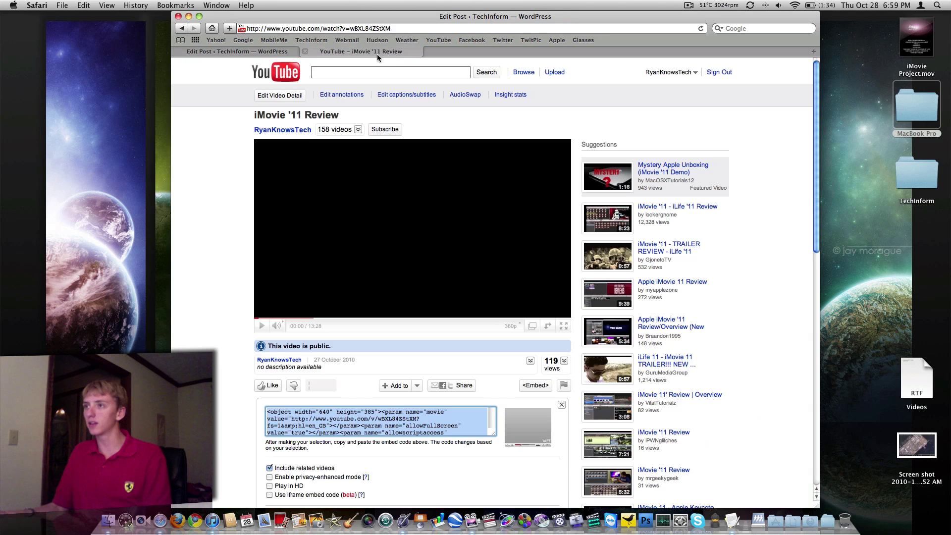
pyautogui.click(322, 41)
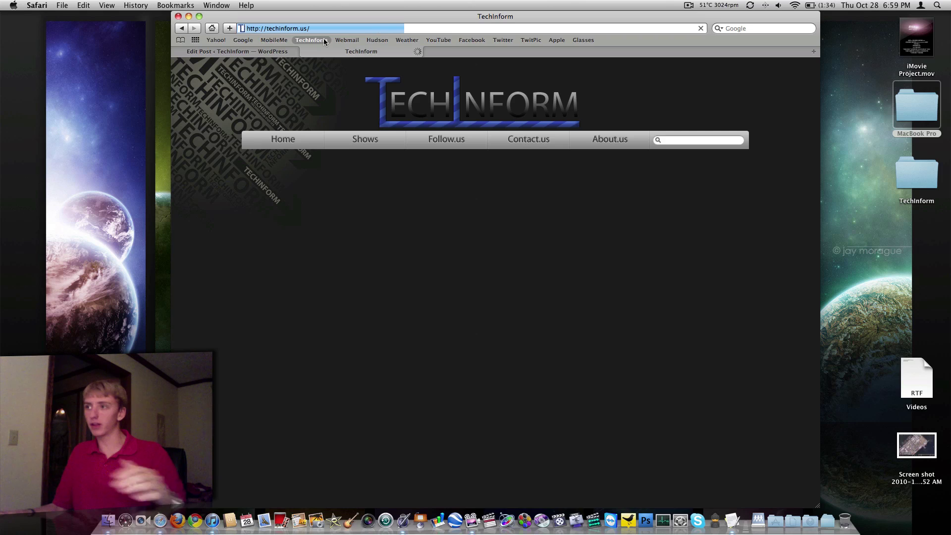
pyautogui.scroll(-5, 366, 146)
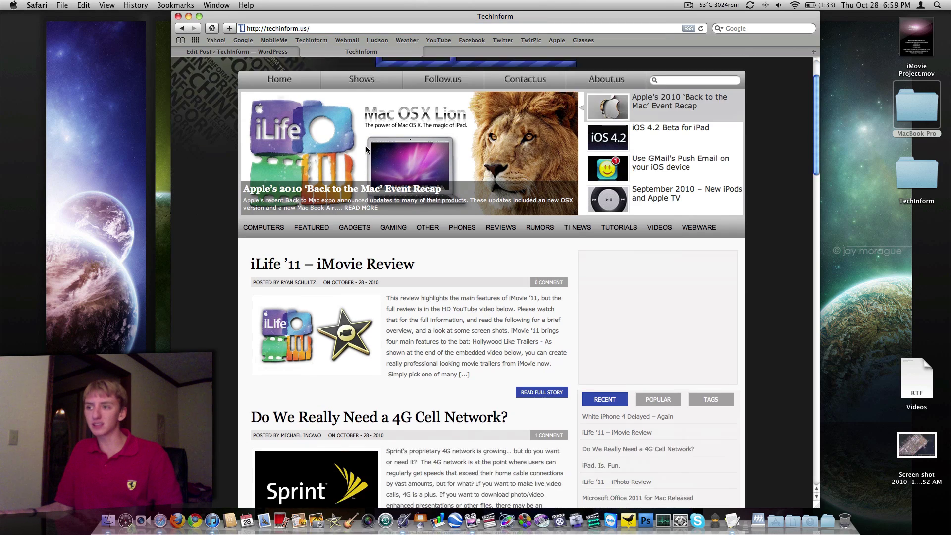
pyautogui.click(230, 53)
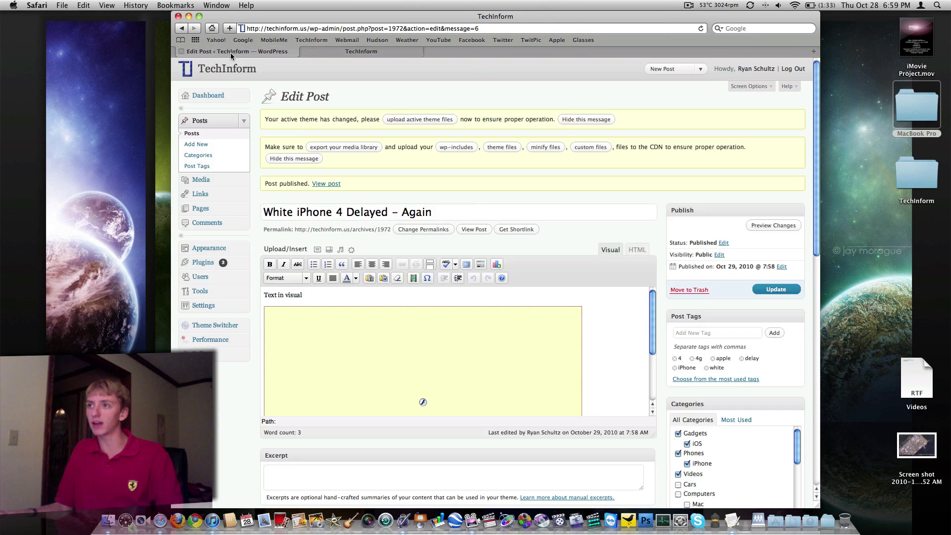
pyautogui.scroll(2, 265, 145)
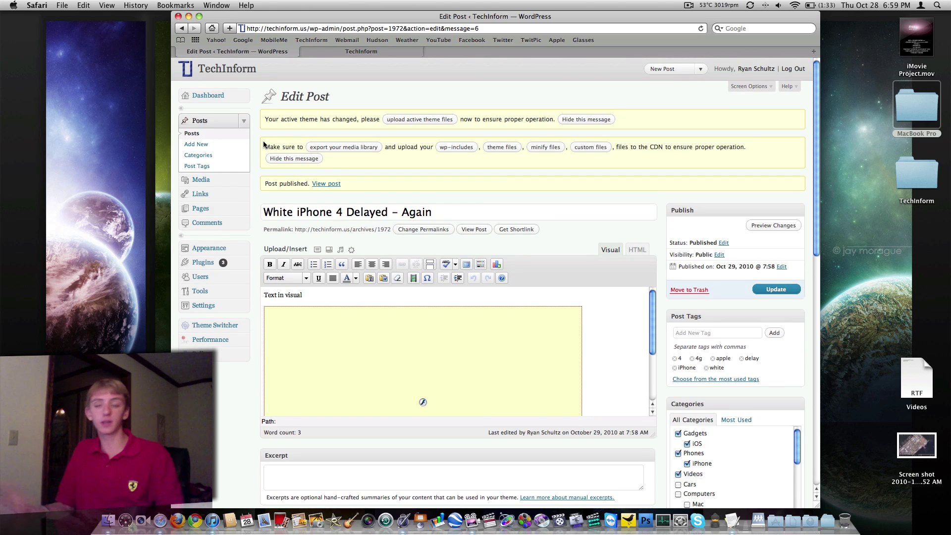
pyautogui.click(358, 52)
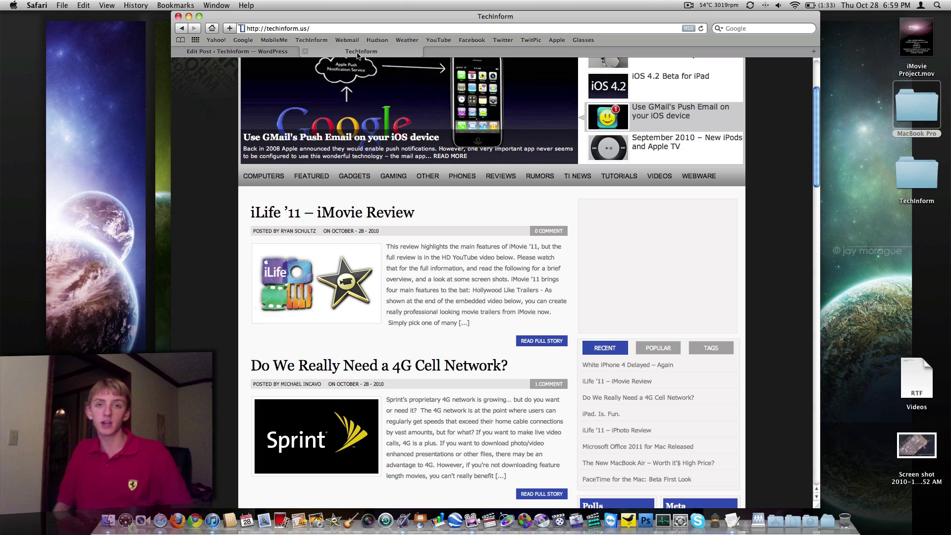
pyautogui.scroll(-5, 382, 104)
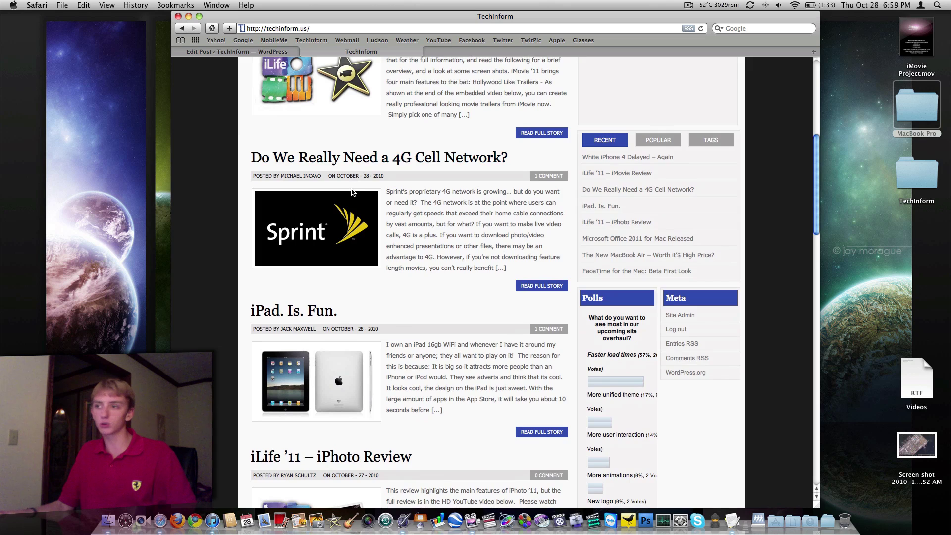
pyautogui.scroll(-7, 352, 190)
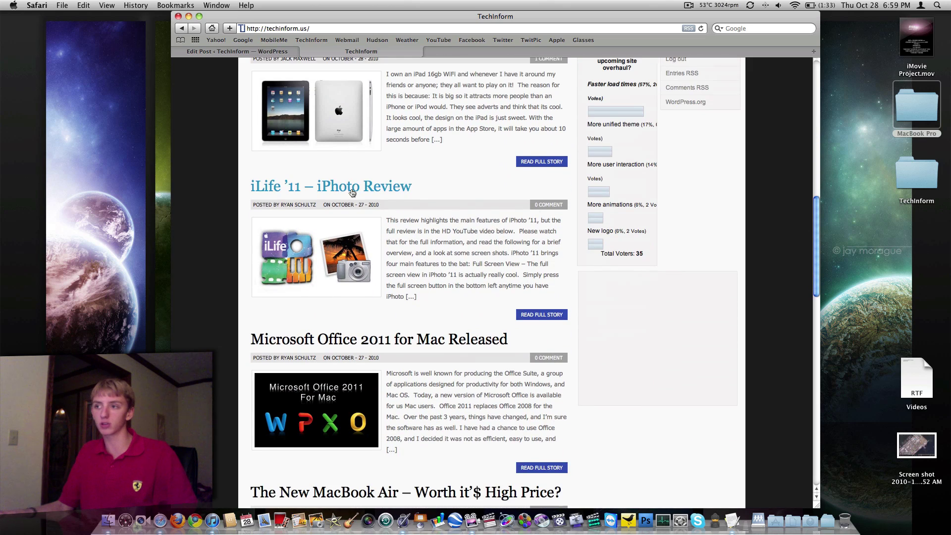
pyautogui.scroll(-3, 351, 193)
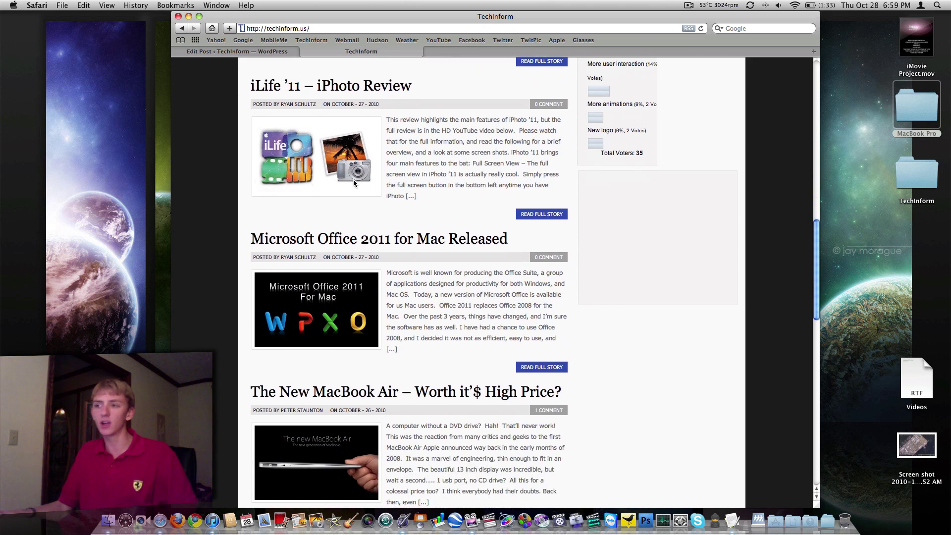
pyautogui.scroll(-4, 353, 179)
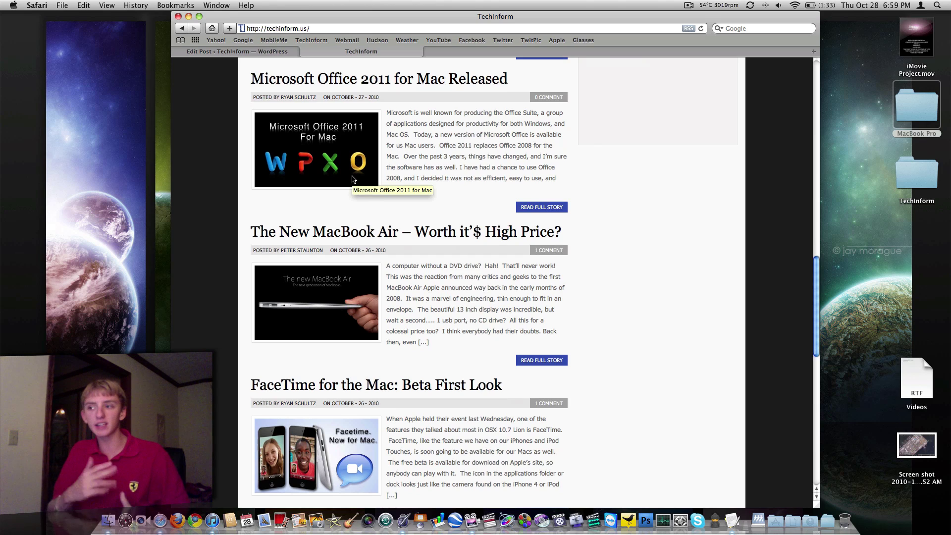
pyautogui.scroll(-7, 353, 176)
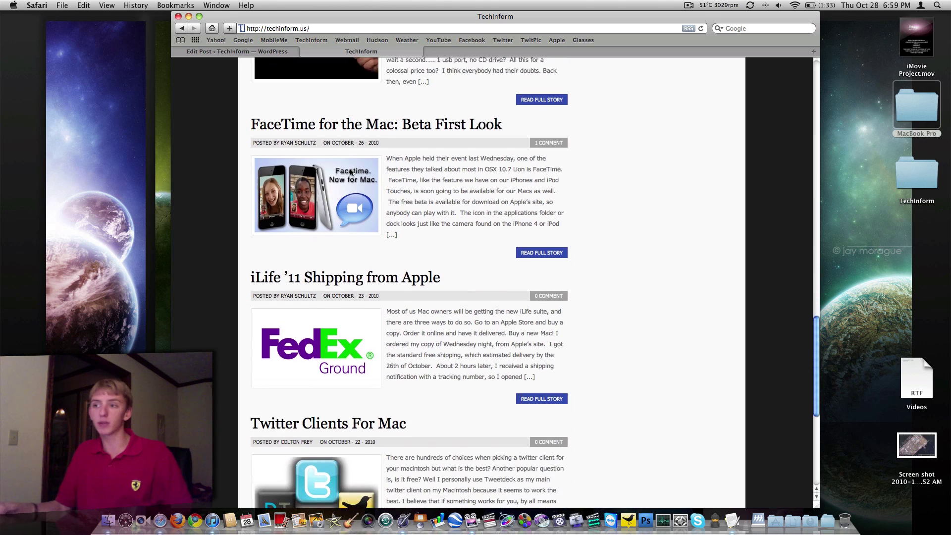
pyautogui.scroll(15, 351, 171)
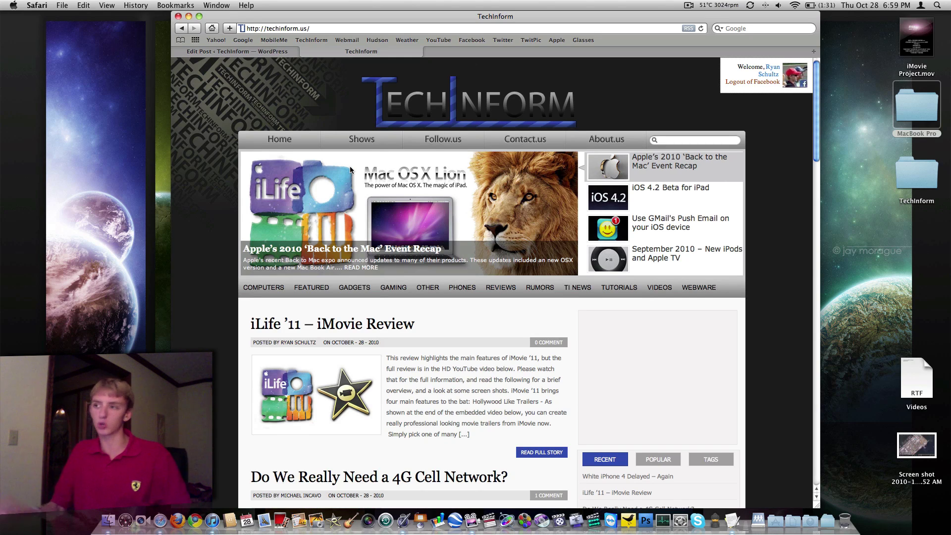
# - Close the TechInform homepage tab to return to the post's Edit Post screen
pyautogui.scroll(-1, 350, 170)
pyautogui.scroll(-6, 351, 170)
pyautogui.scroll(7, 351, 169)
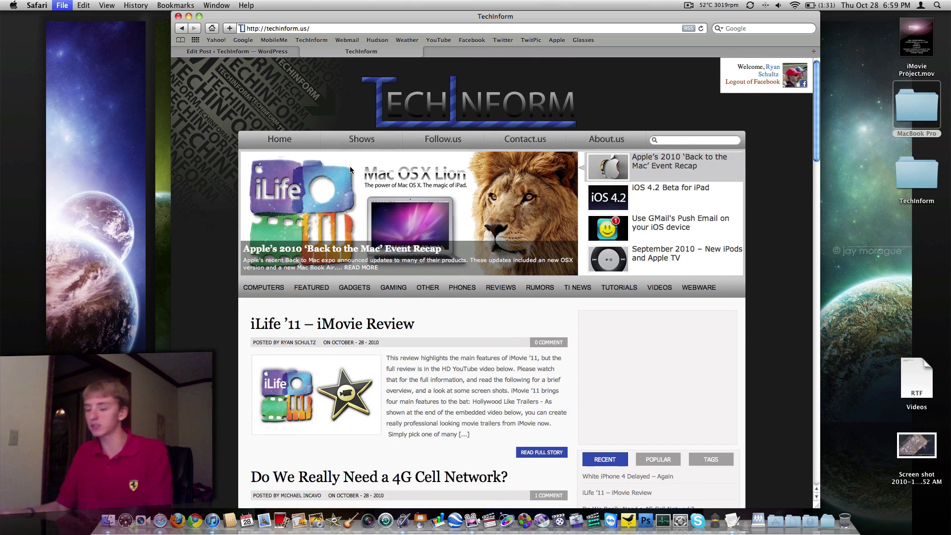
pyautogui.press('super+w')
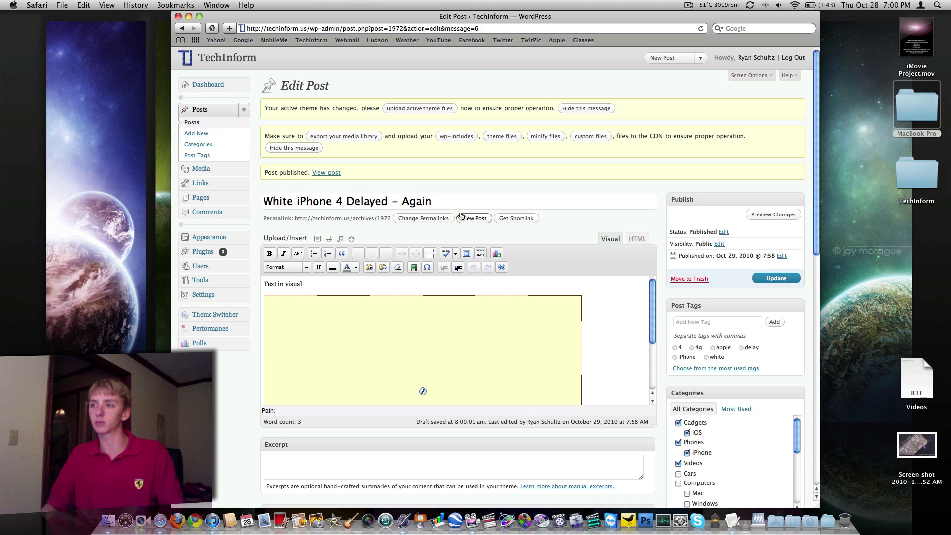
# - Scroll through the Edit Post page to review the Published status and categories
pyautogui.scroll(-3, 456, 187)
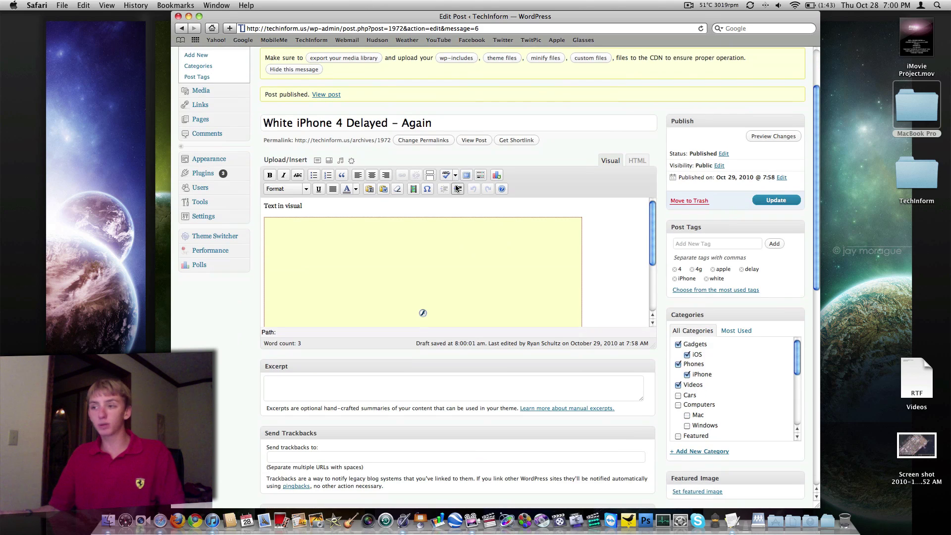
pyautogui.scroll(-8, 456, 189)
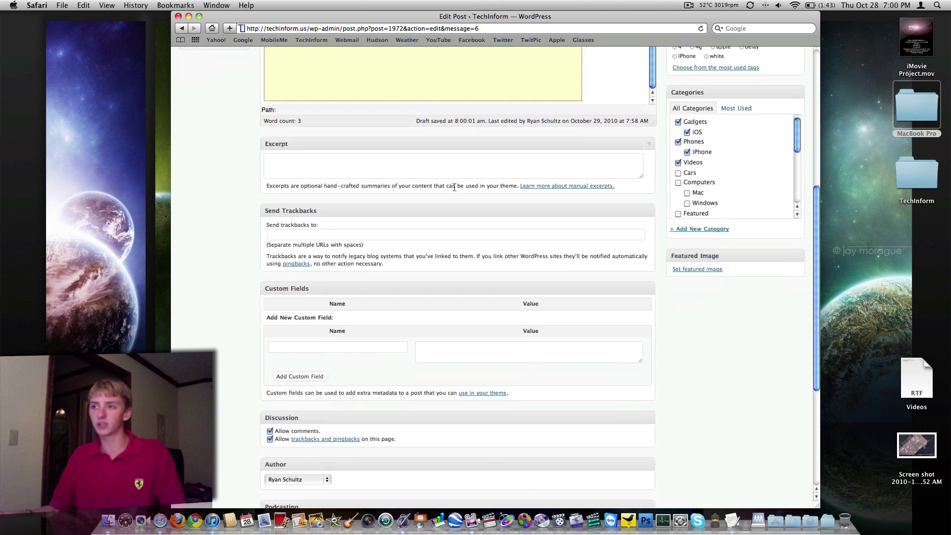
pyautogui.scroll(-3, 454, 187)
pyautogui.scroll(10, 454, 189)
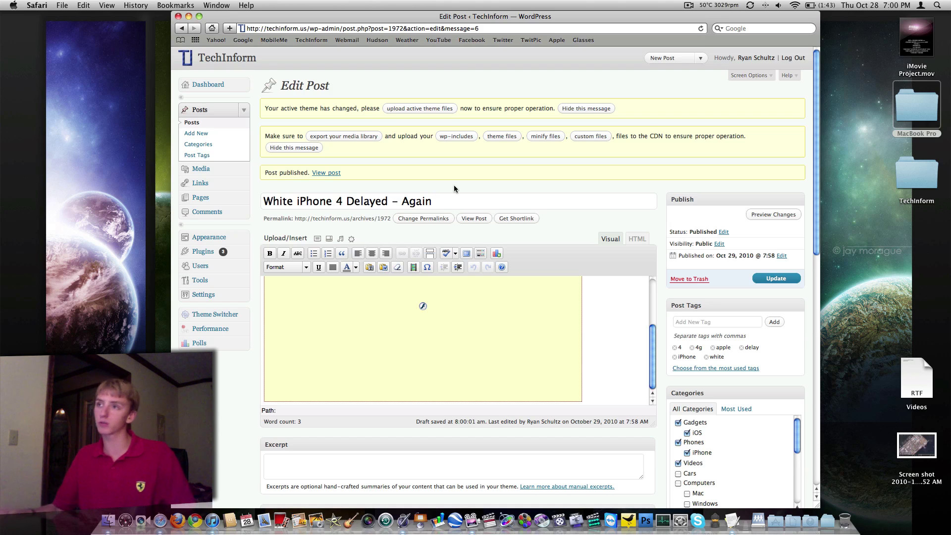
# - Go to the TechInform homepage and scroll down to see 'White iPhone 4 Delayed – Again' under Recent
pyautogui.click(227, 58)
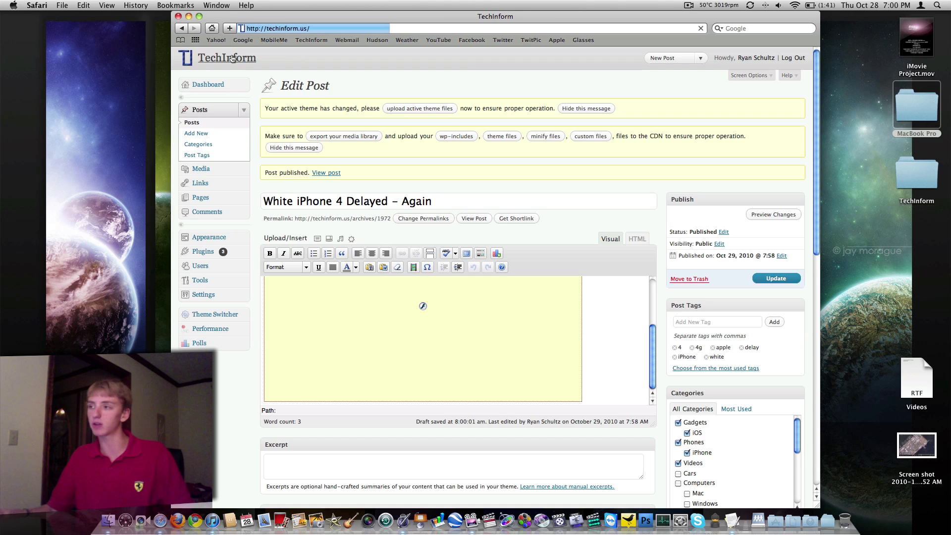
pyautogui.scroll(-5, 358, 148)
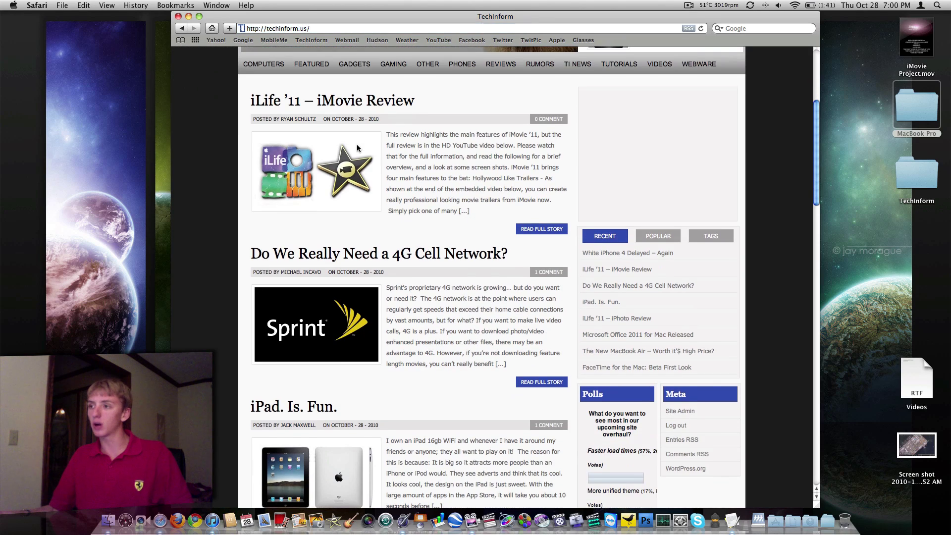